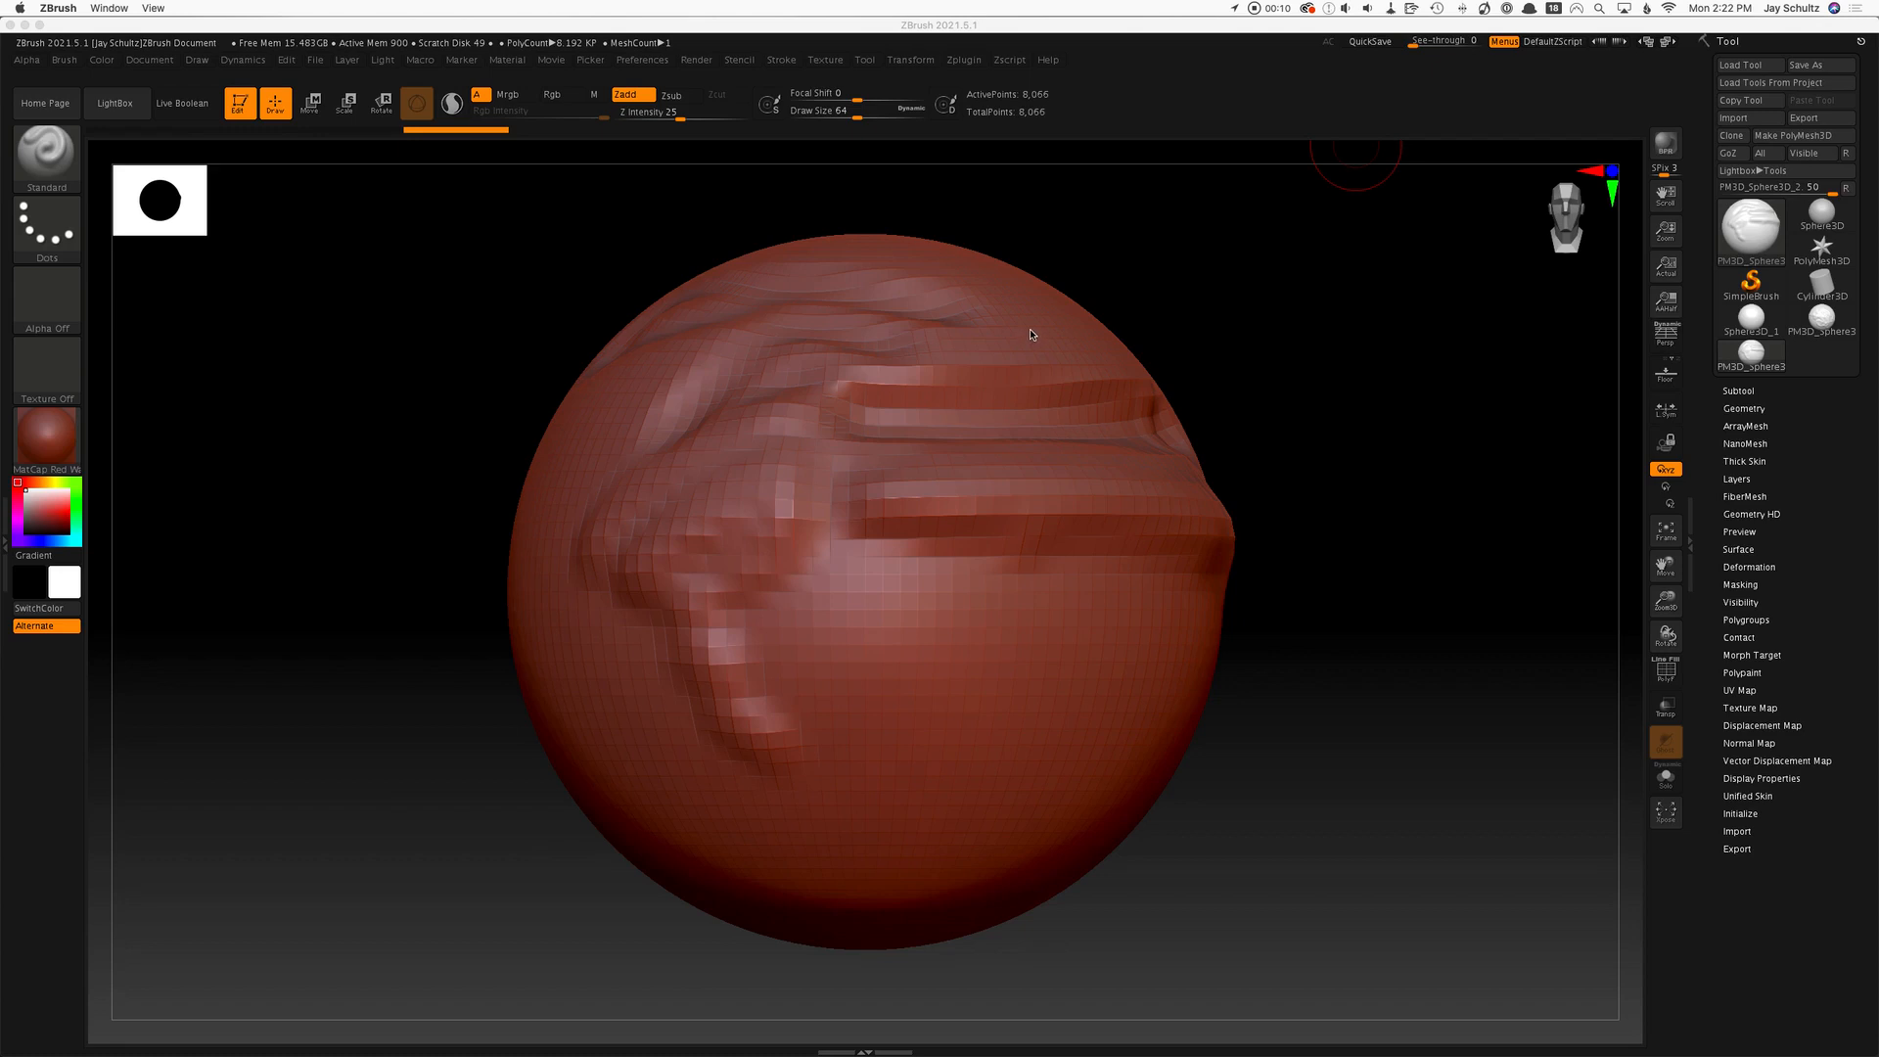
Subdivide the sphere mesh two levels.
click(140, 159)
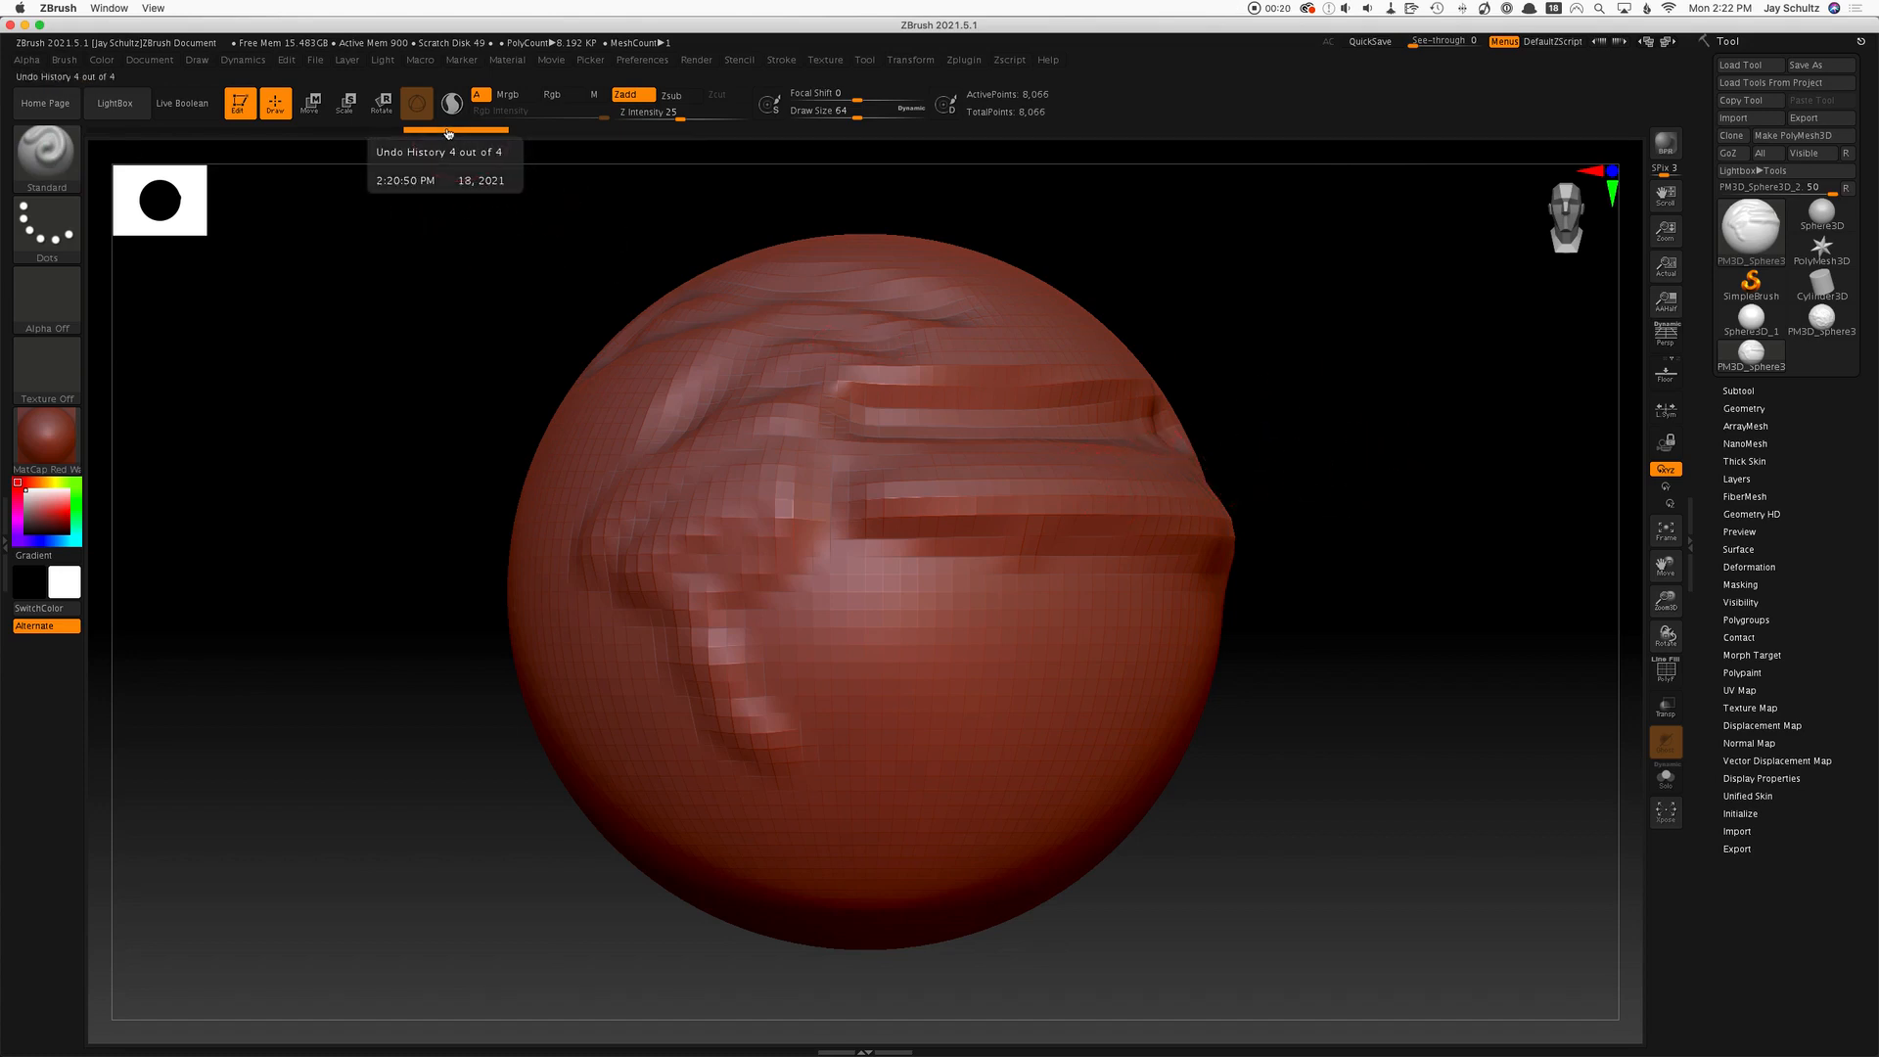
mouse_move(448, 132)
mouse_down()
mouse_move(105, 135)
mouse_move(484, 135)
mouse_move(134, 143)
mouse_move(445, 134)
mouse_up()
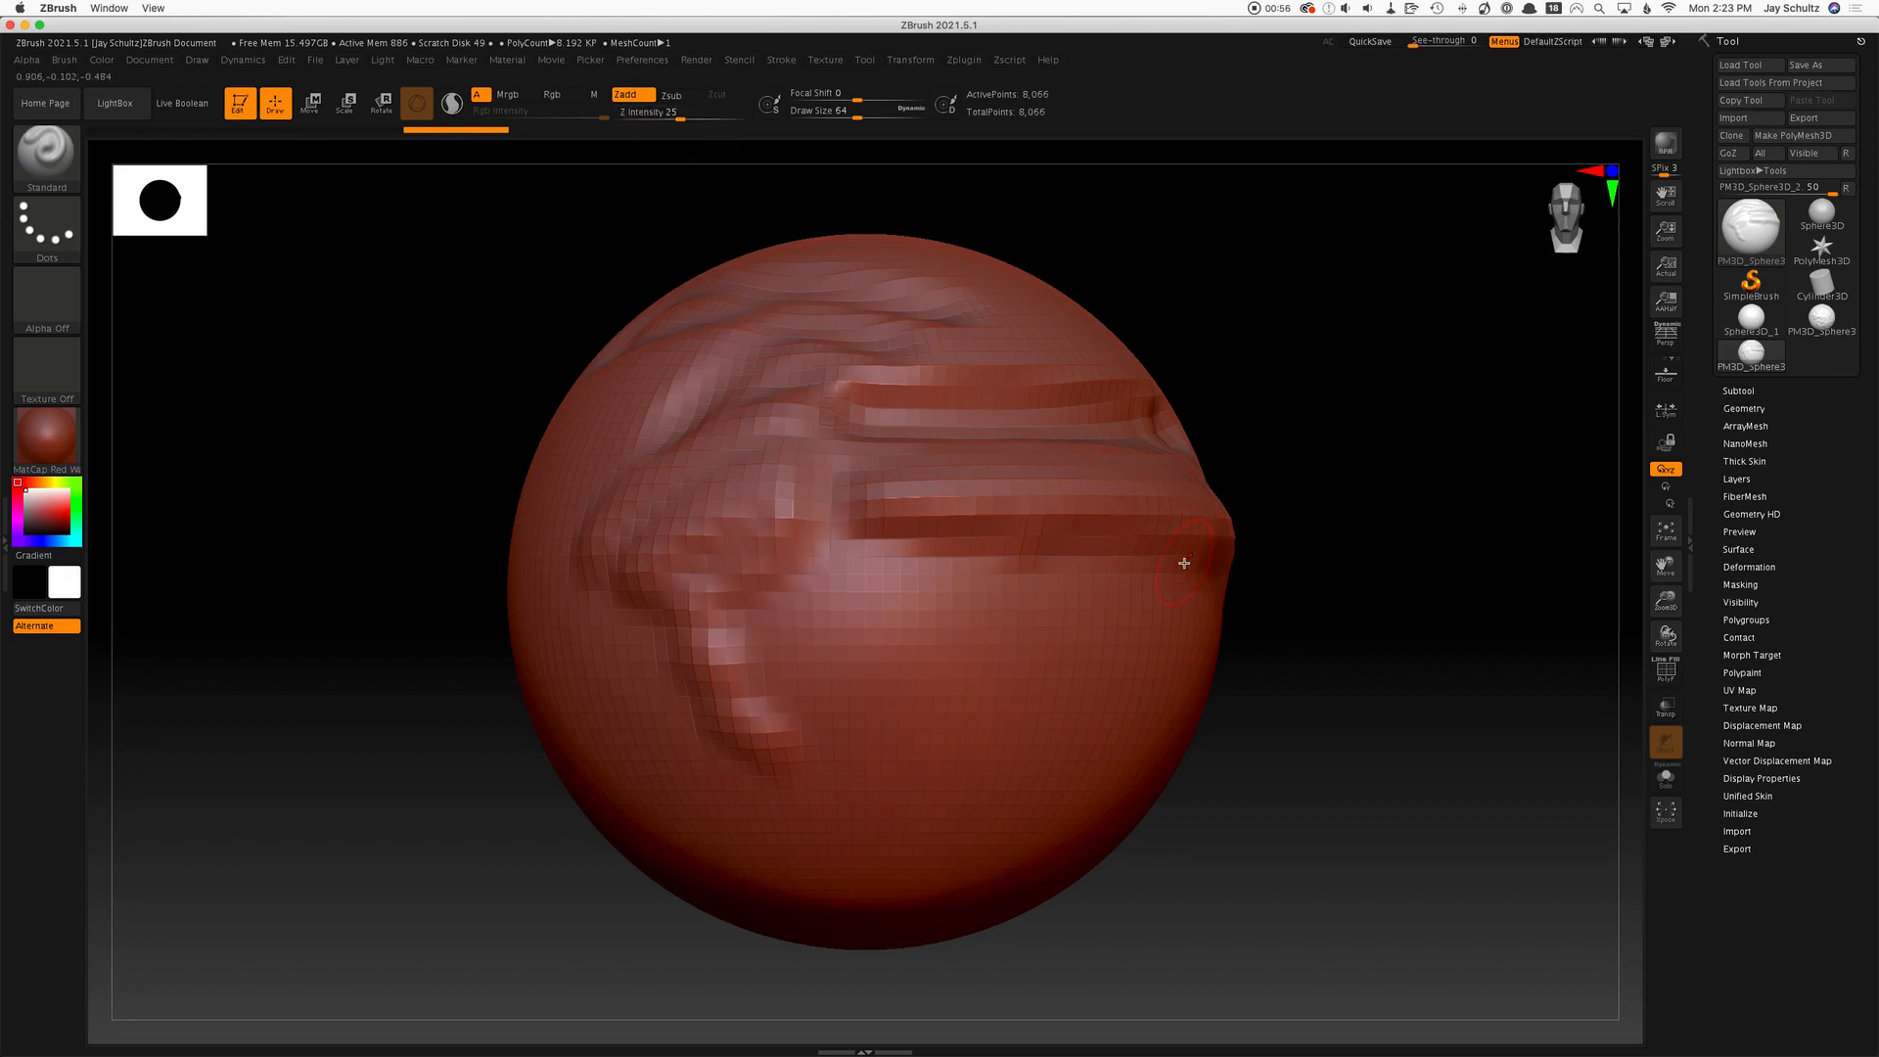
key(ctrl+d)
key(ctrl+d)
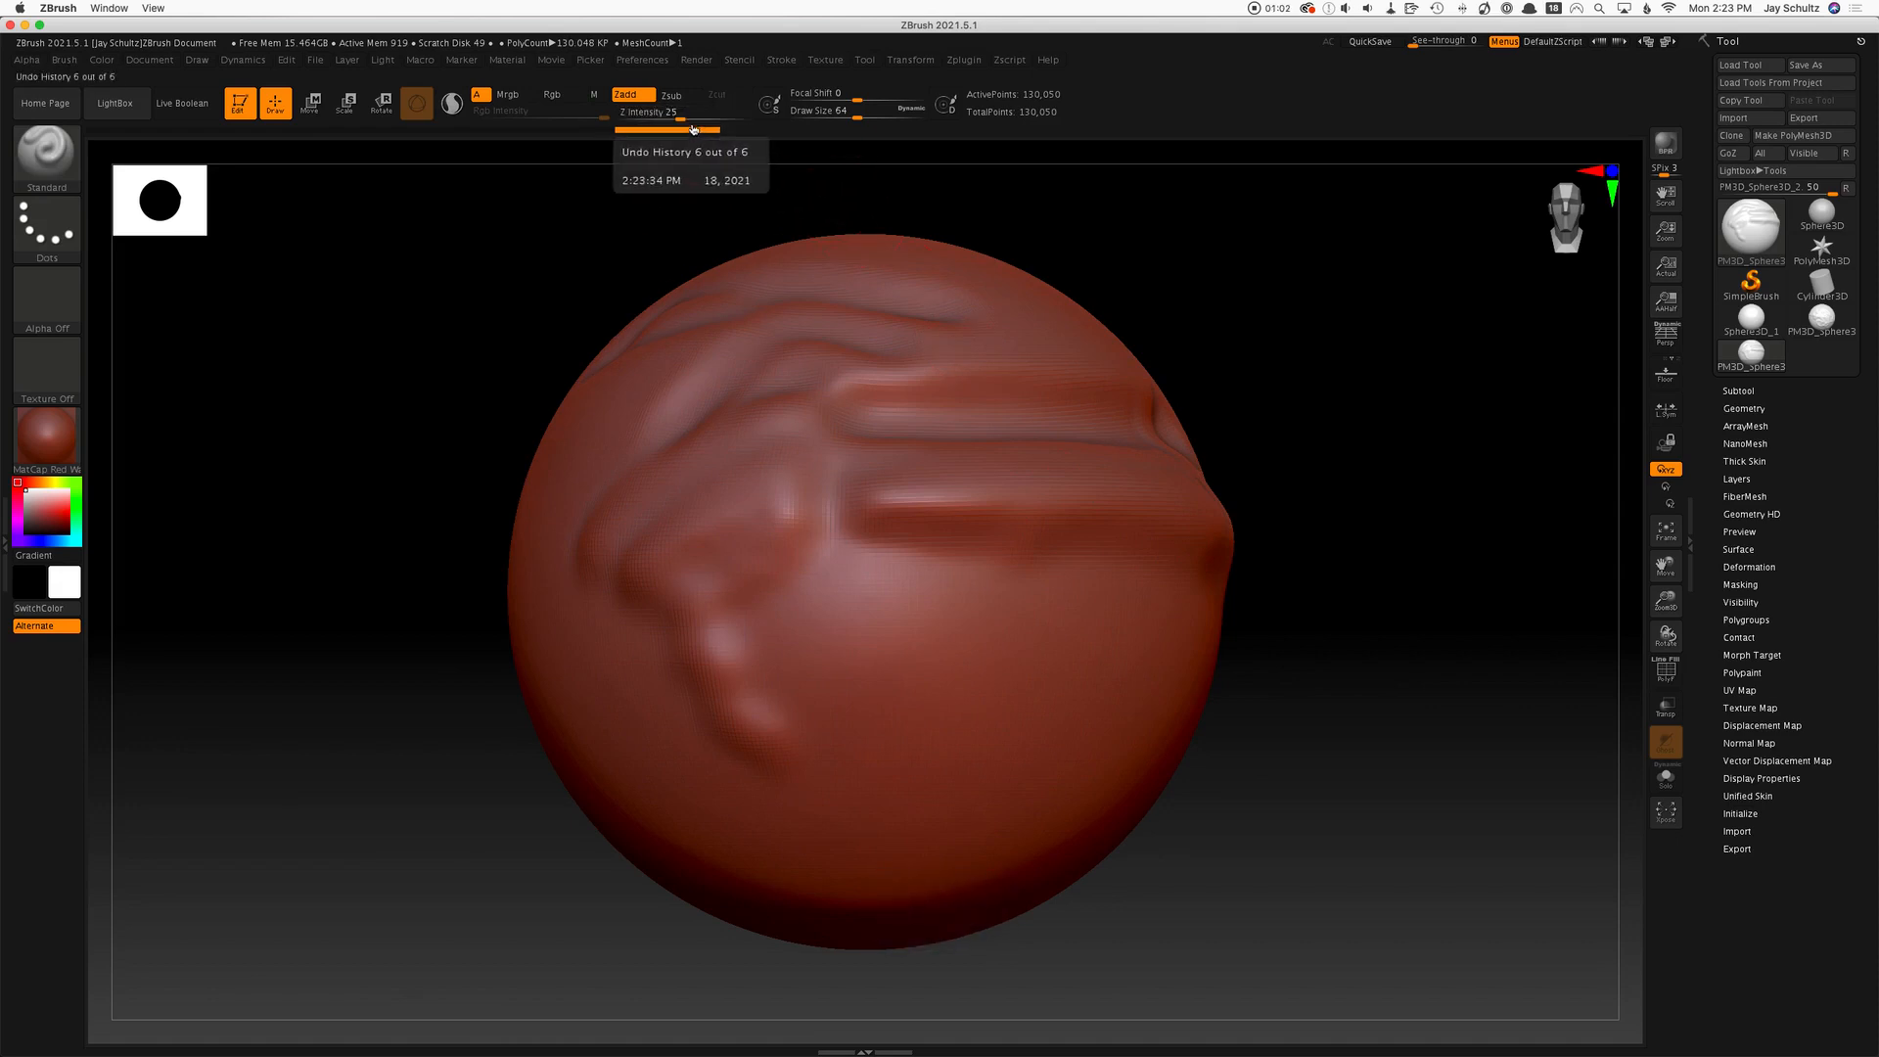
Try a long winding sculpting stroke across the sphere's lower front with Z Intensity at 100, and undo it.
drag(683, 118, 779, 119)
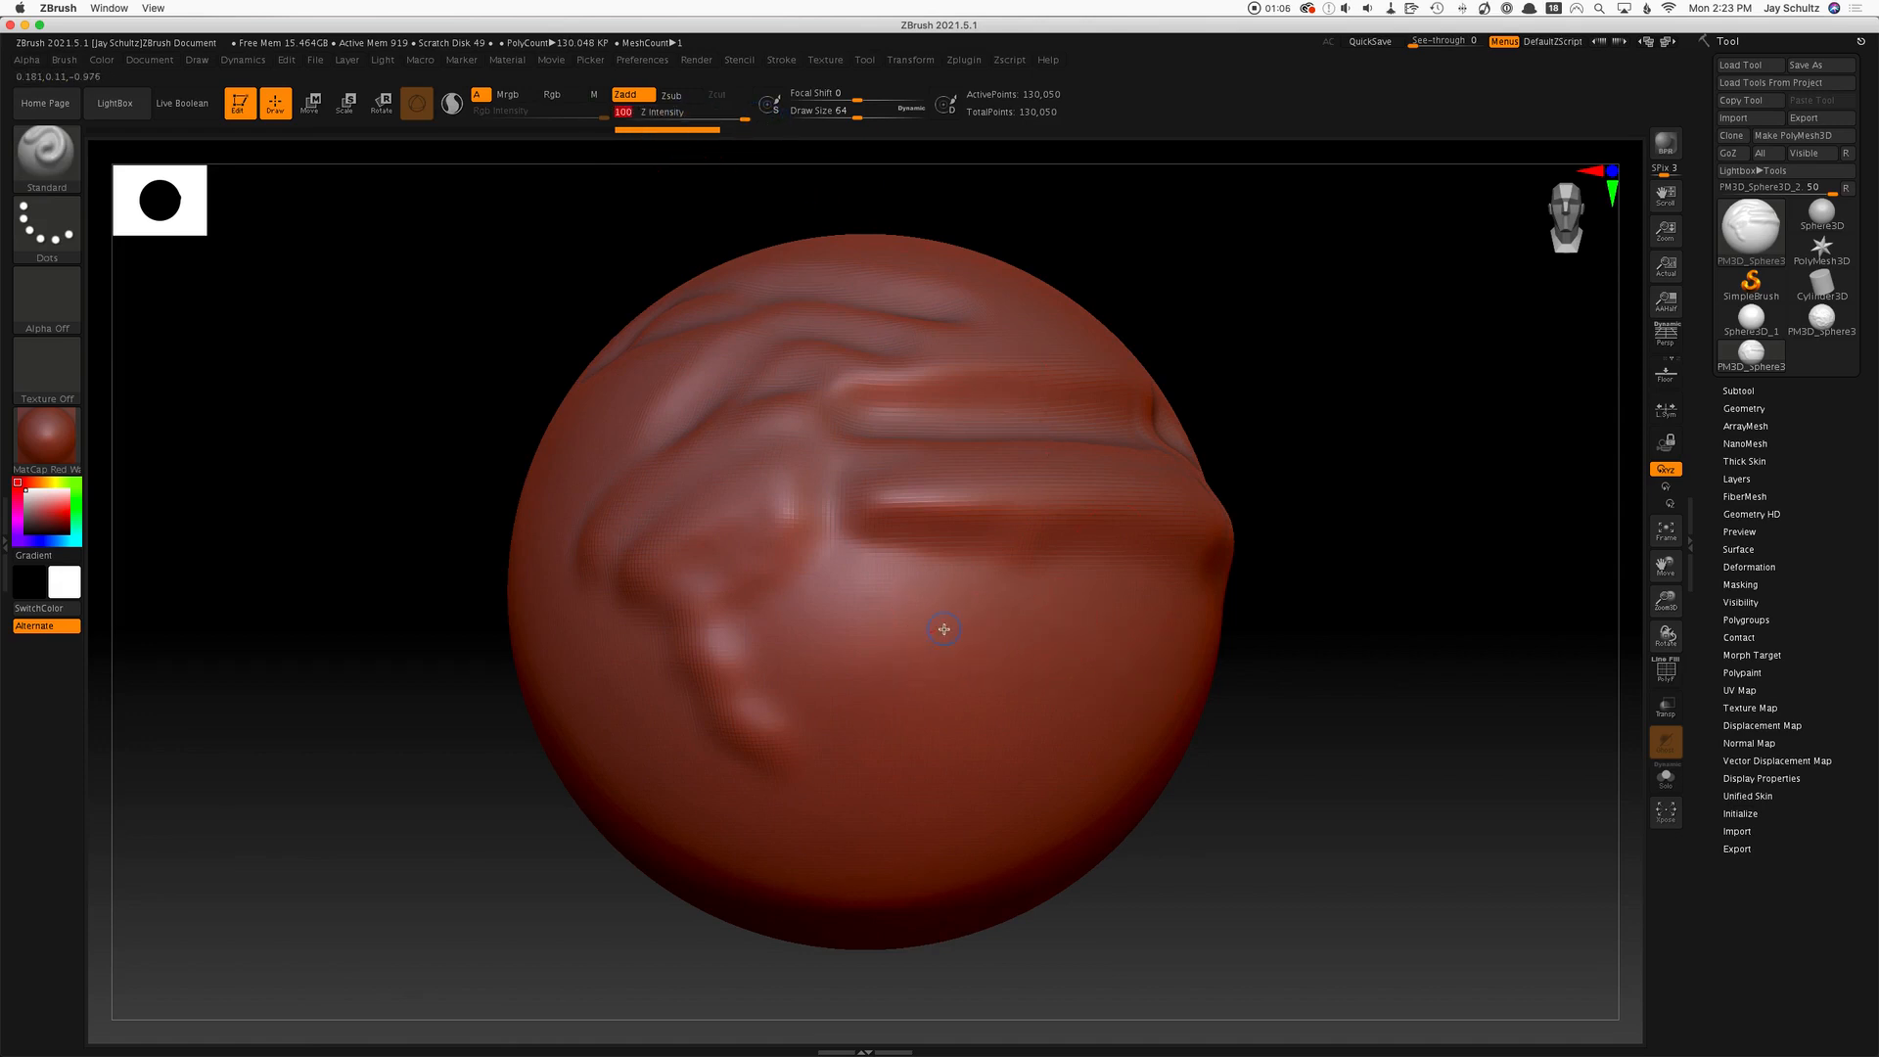
mouse_move(944, 629)
mouse_down()
mouse_move(1233, 651)
mouse_move(737, 641)
mouse_move(1223, 639)
mouse_move(801, 762)
mouse_move(1124, 714)
mouse_move(1273, 800)
mouse_up()
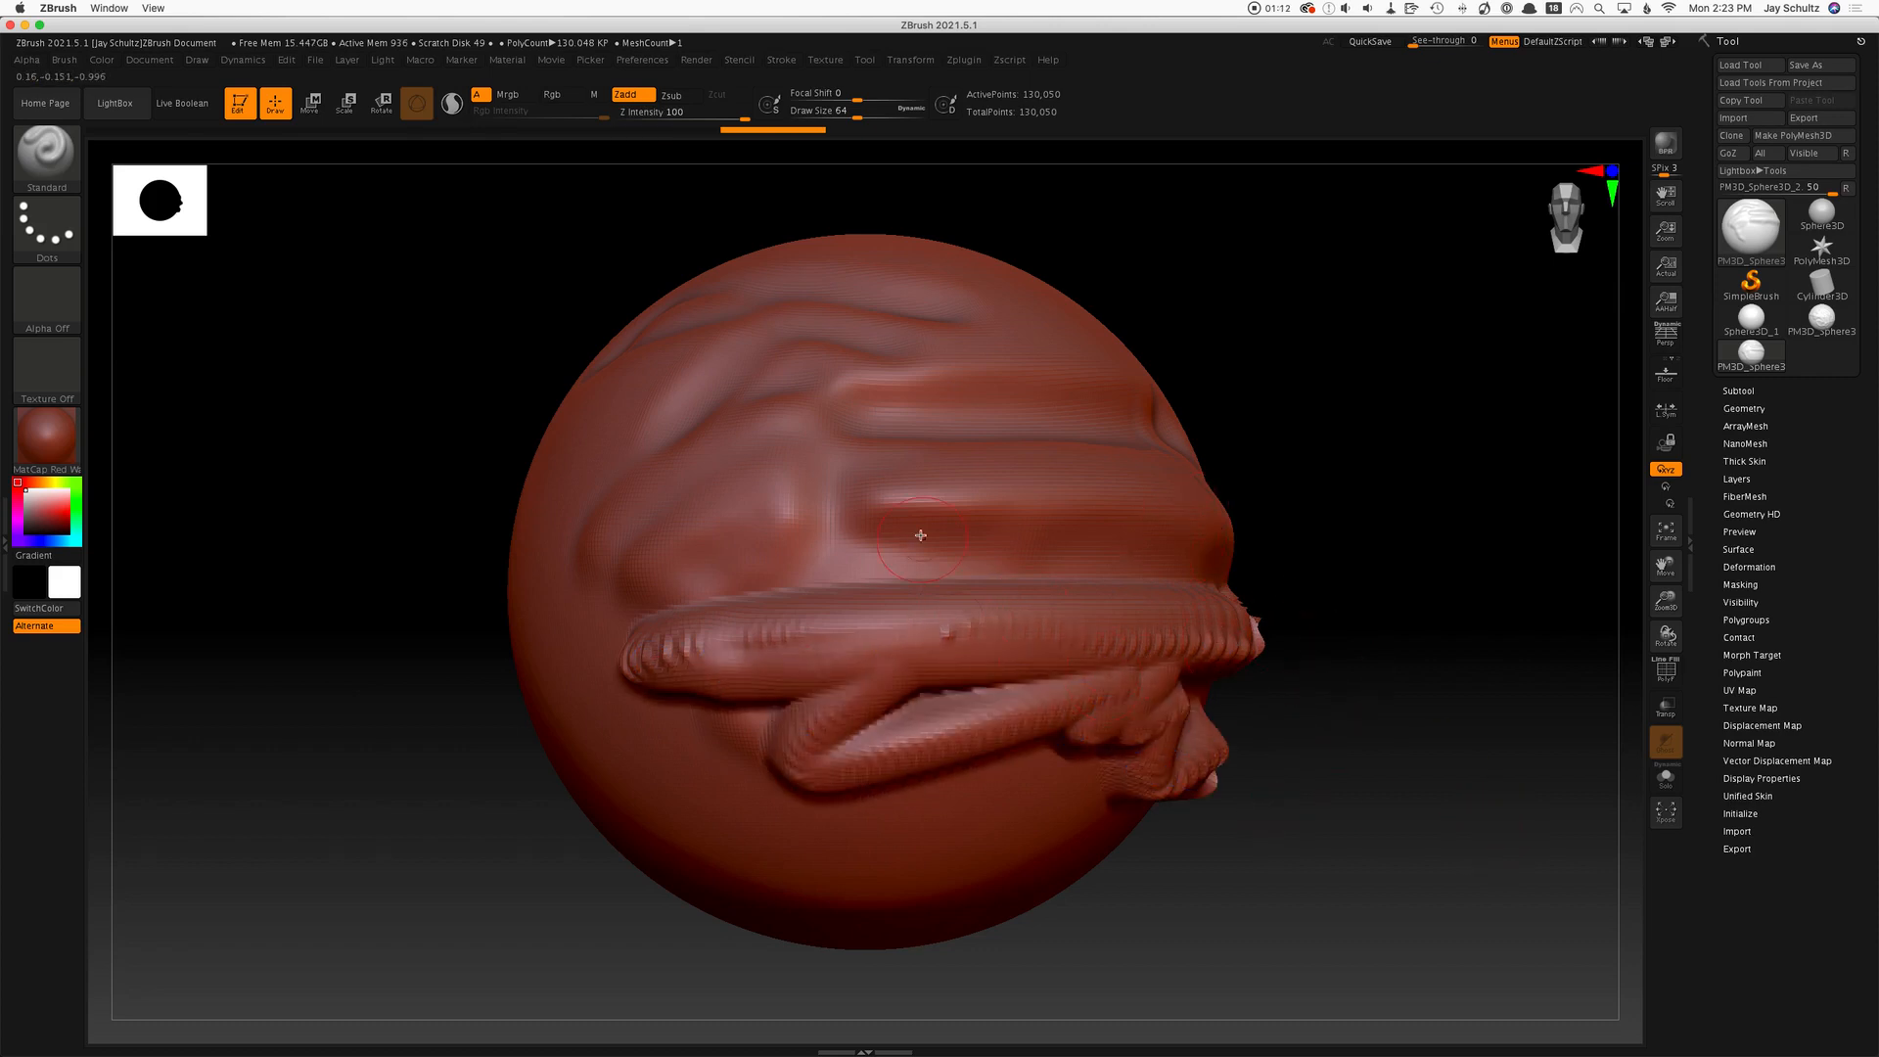
key(super+z)
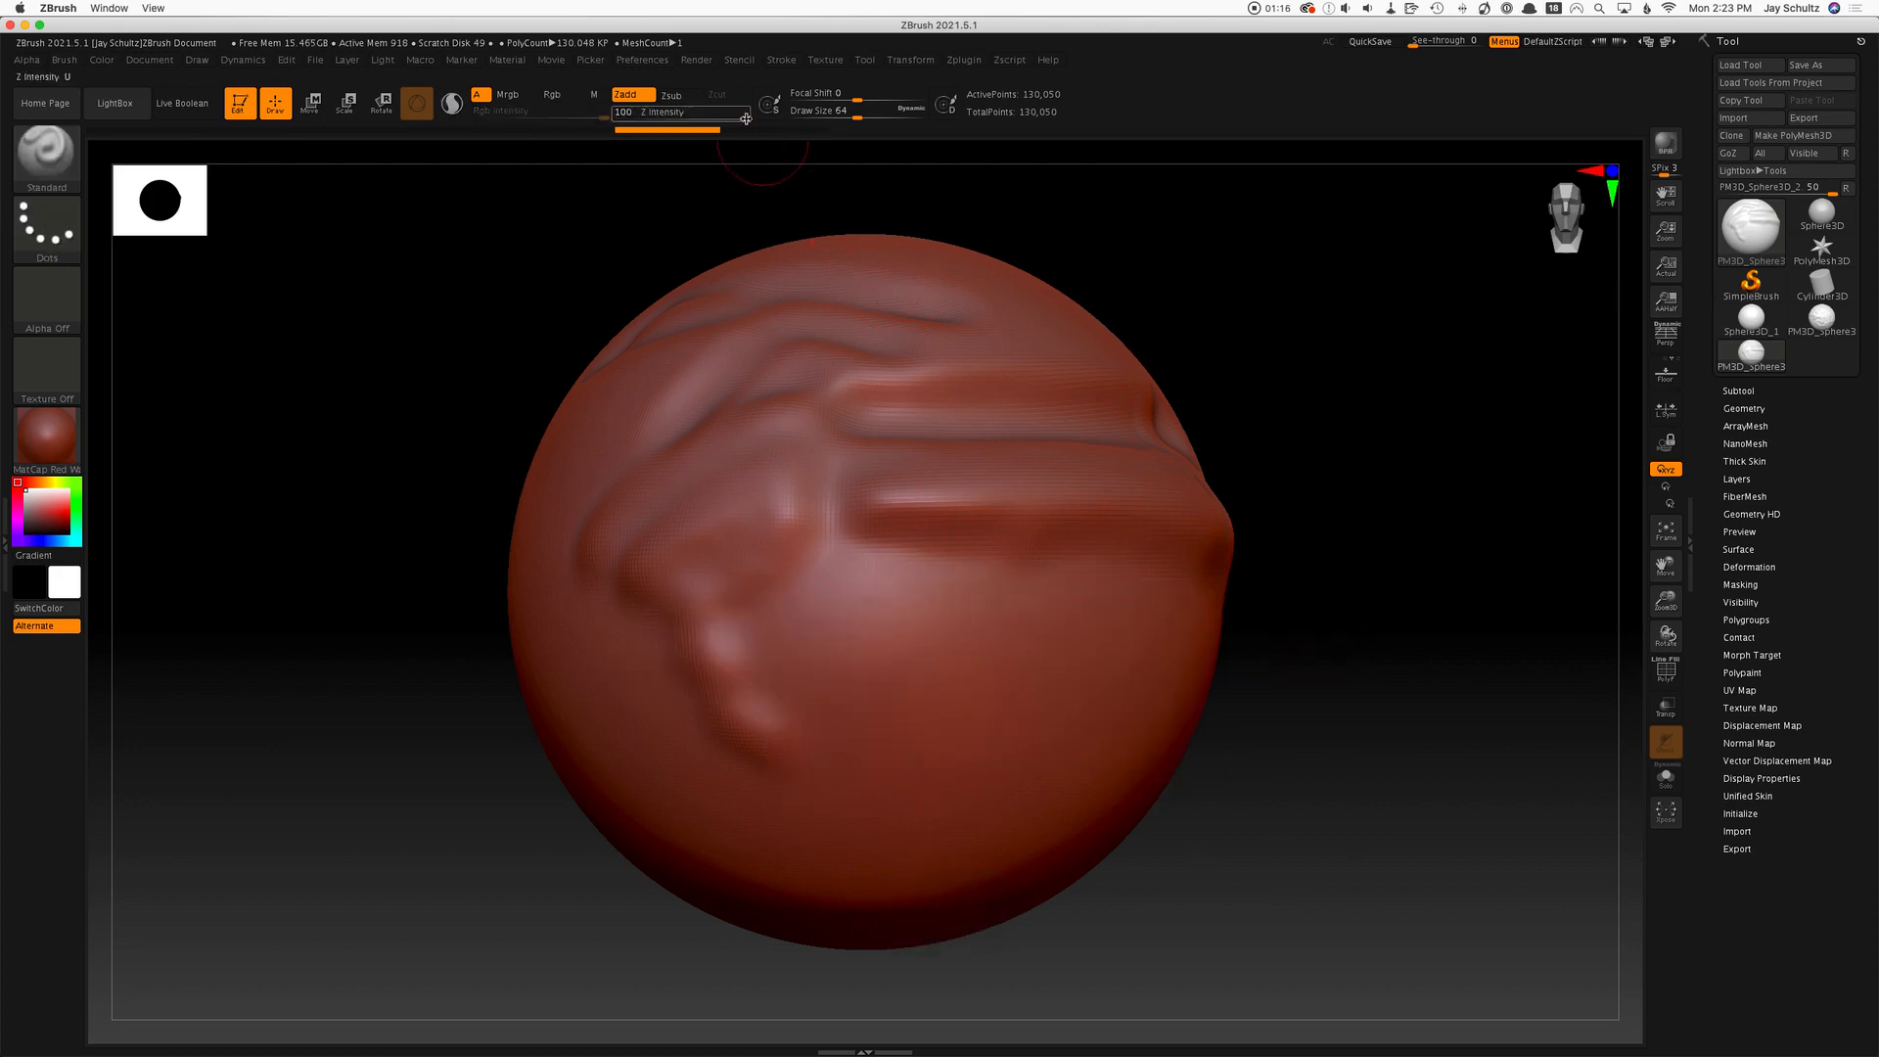
Set Z Intensity to 25 and build up a short horizontal ridge below the existing grooves with repeated strokes over the same path.
drag(744, 118, 681, 126)
mouse_move(998, 593)
mouse_down()
mouse_move(1104, 618)
mouse_move(1174, 602)
mouse_up()
drag(1018, 595, 1173, 600)
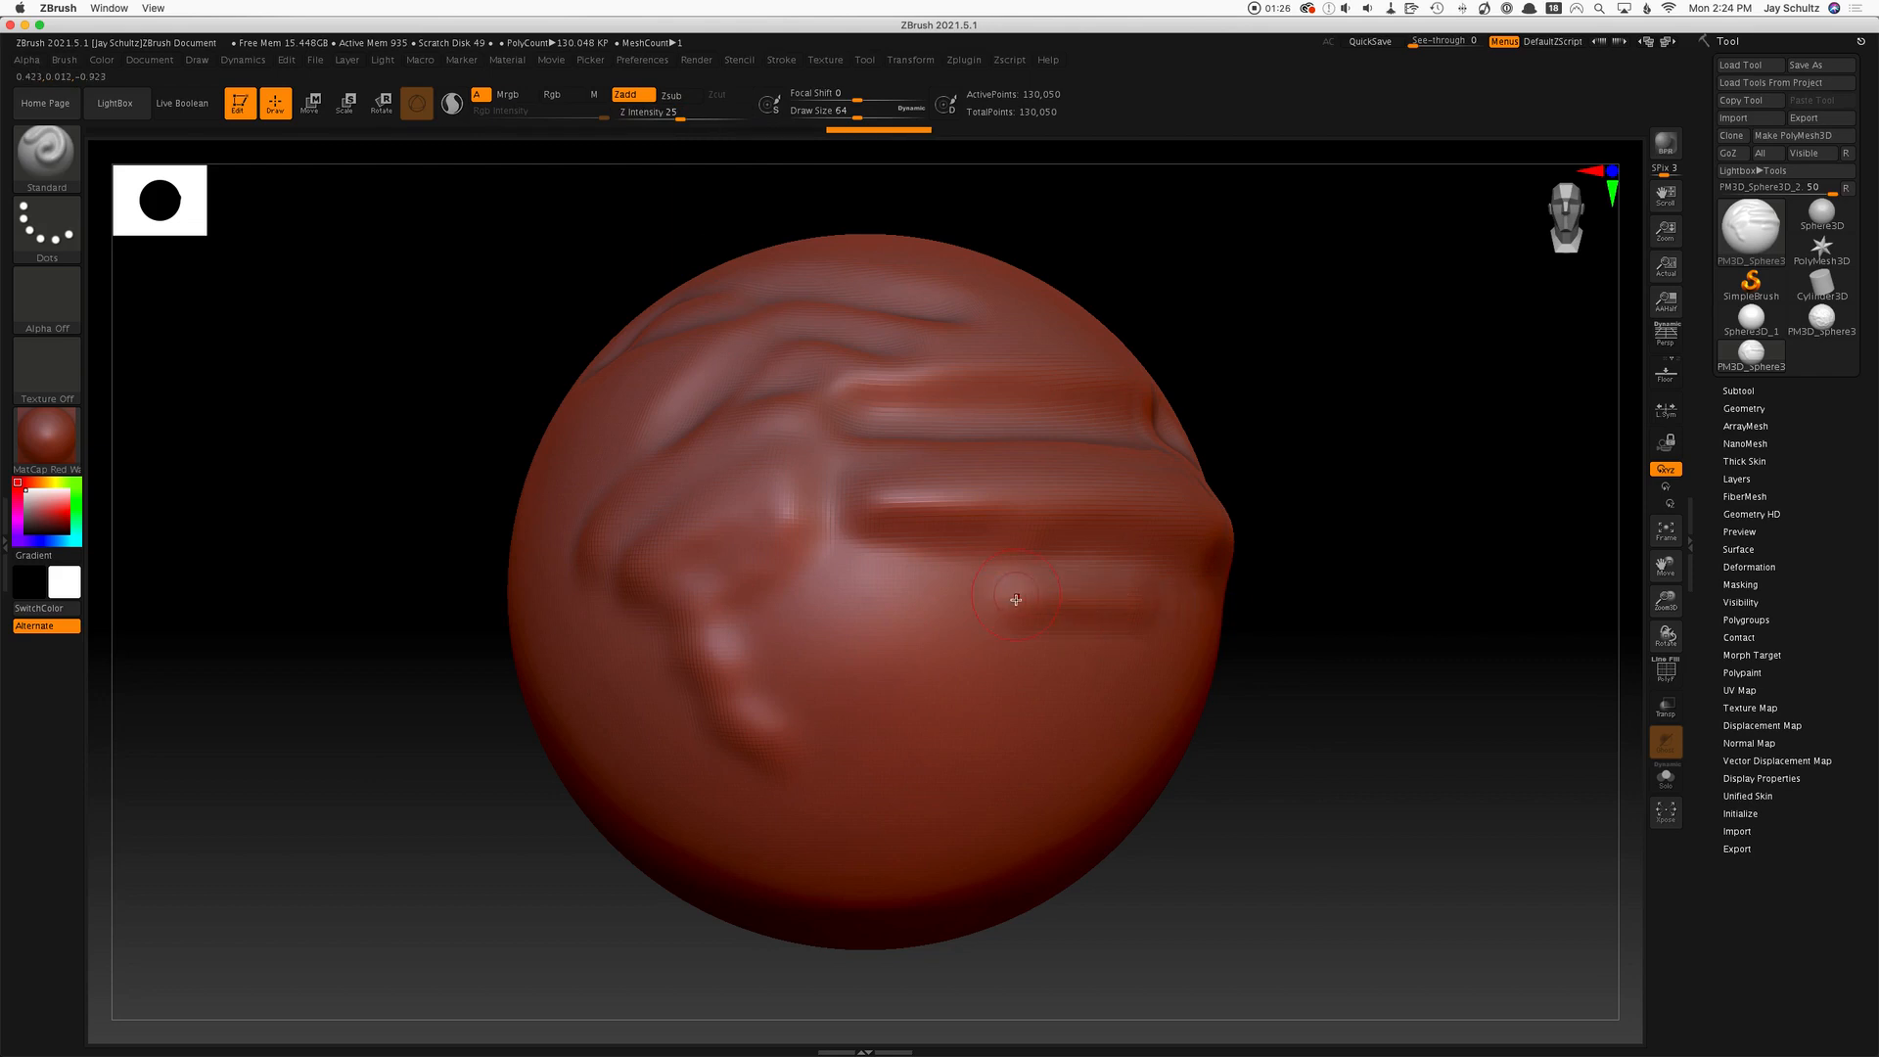
drag(1023, 595, 1224, 599)
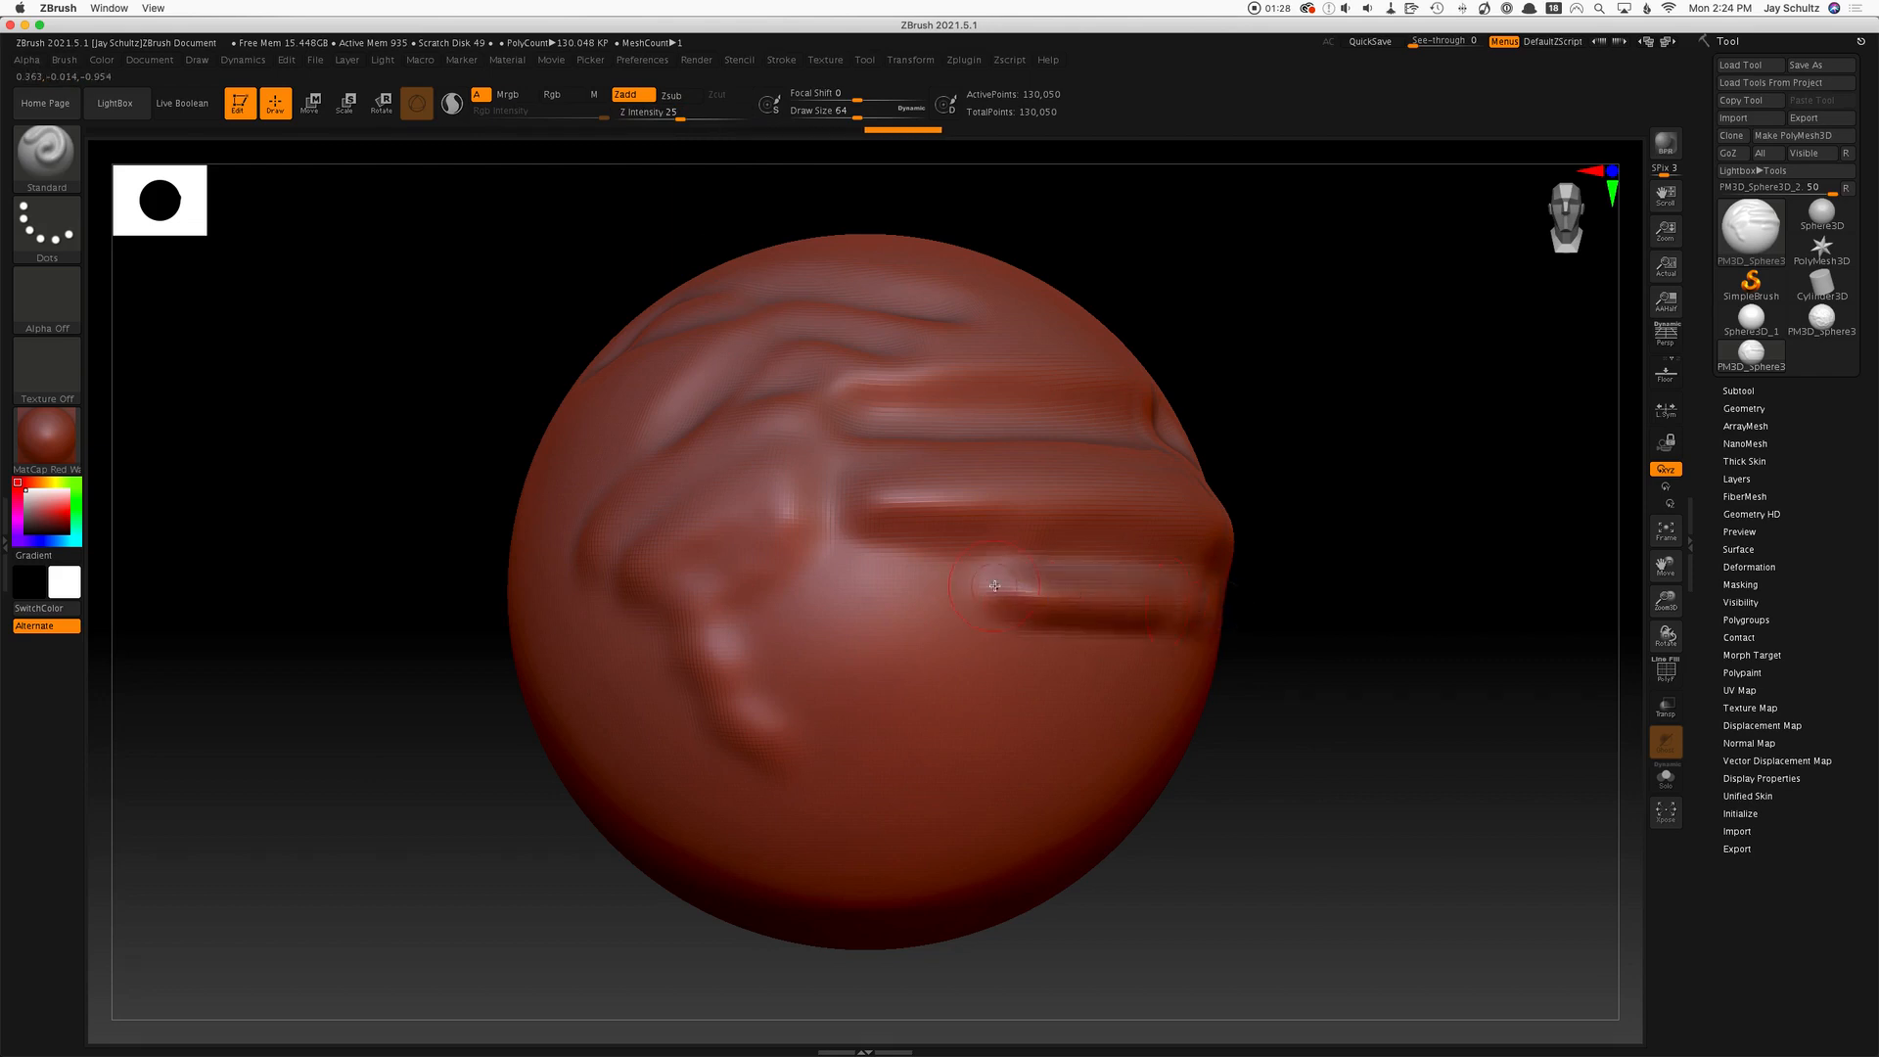
drag(994, 585, 1271, 607)
drag(1023, 593, 1191, 604)
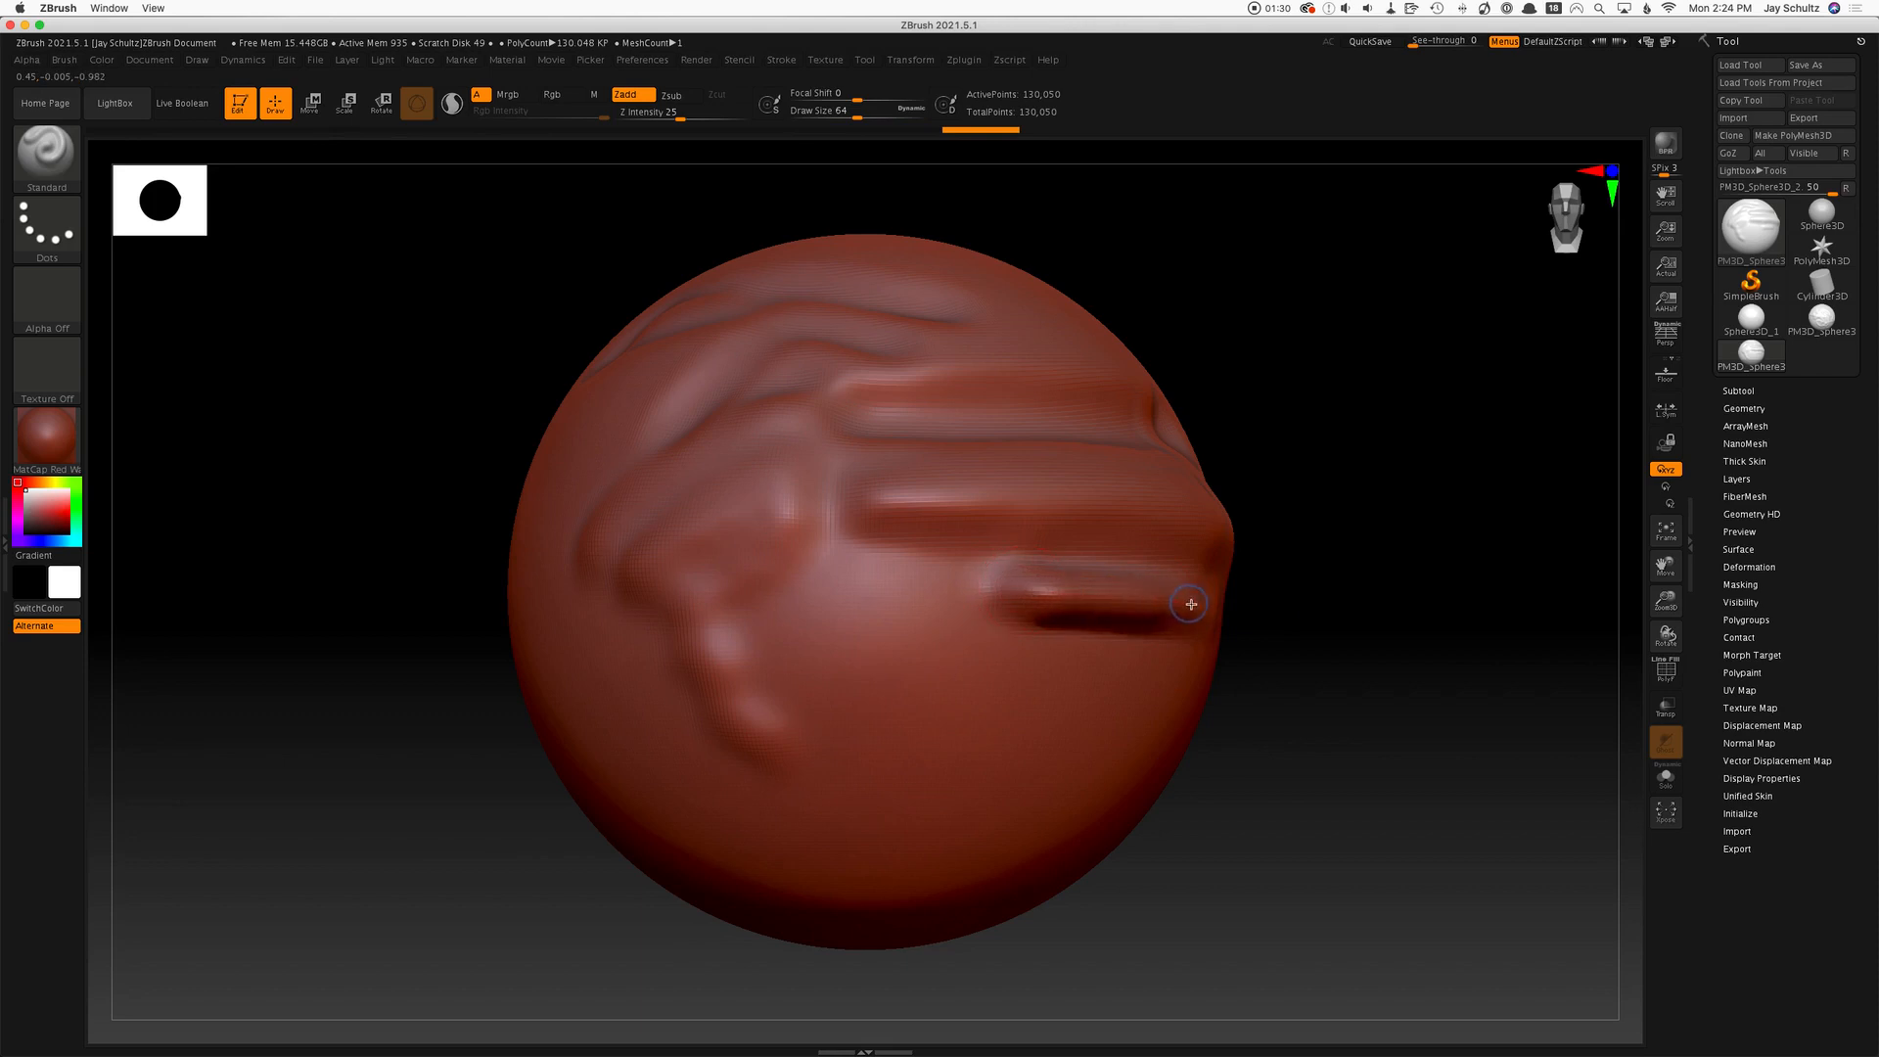
drag(978, 598, 1210, 605)
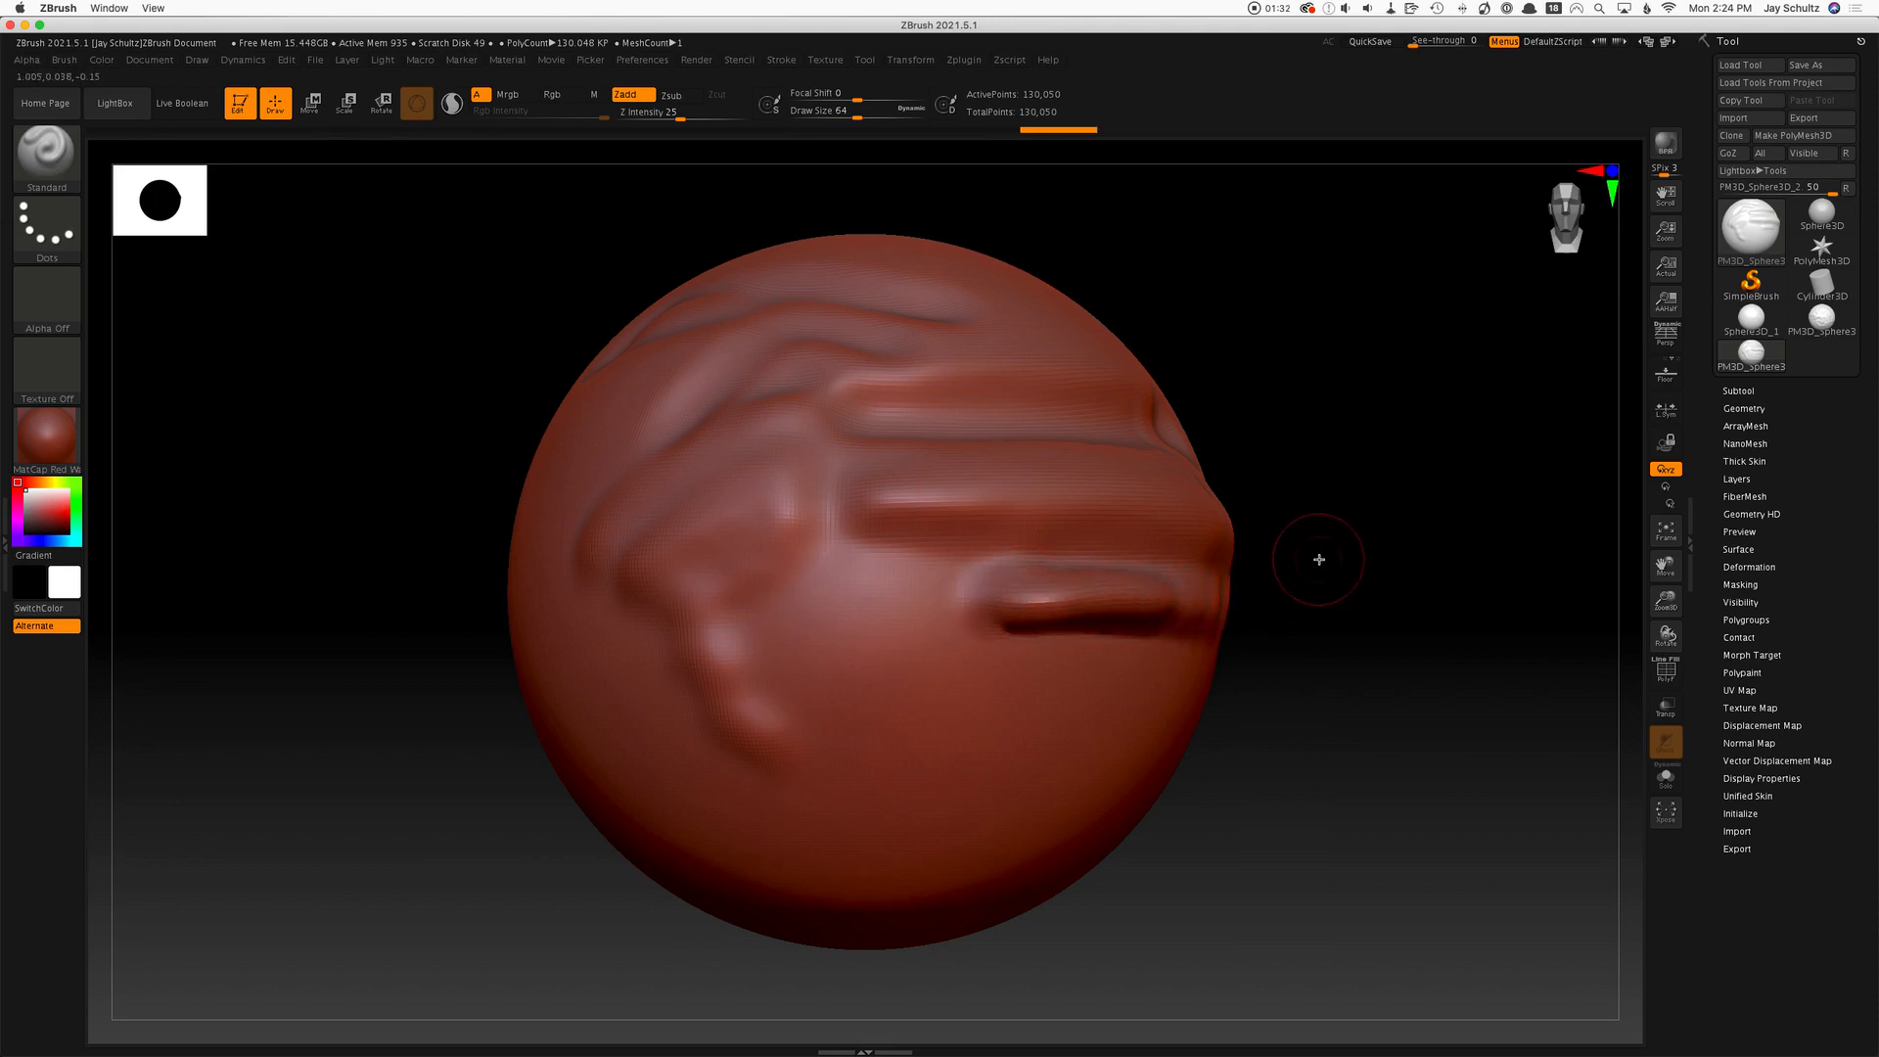
Undo the repeated strokes on the short horizontal ridge, back to its first pass.
key(super+z)
key(super+z)
key(super+z)
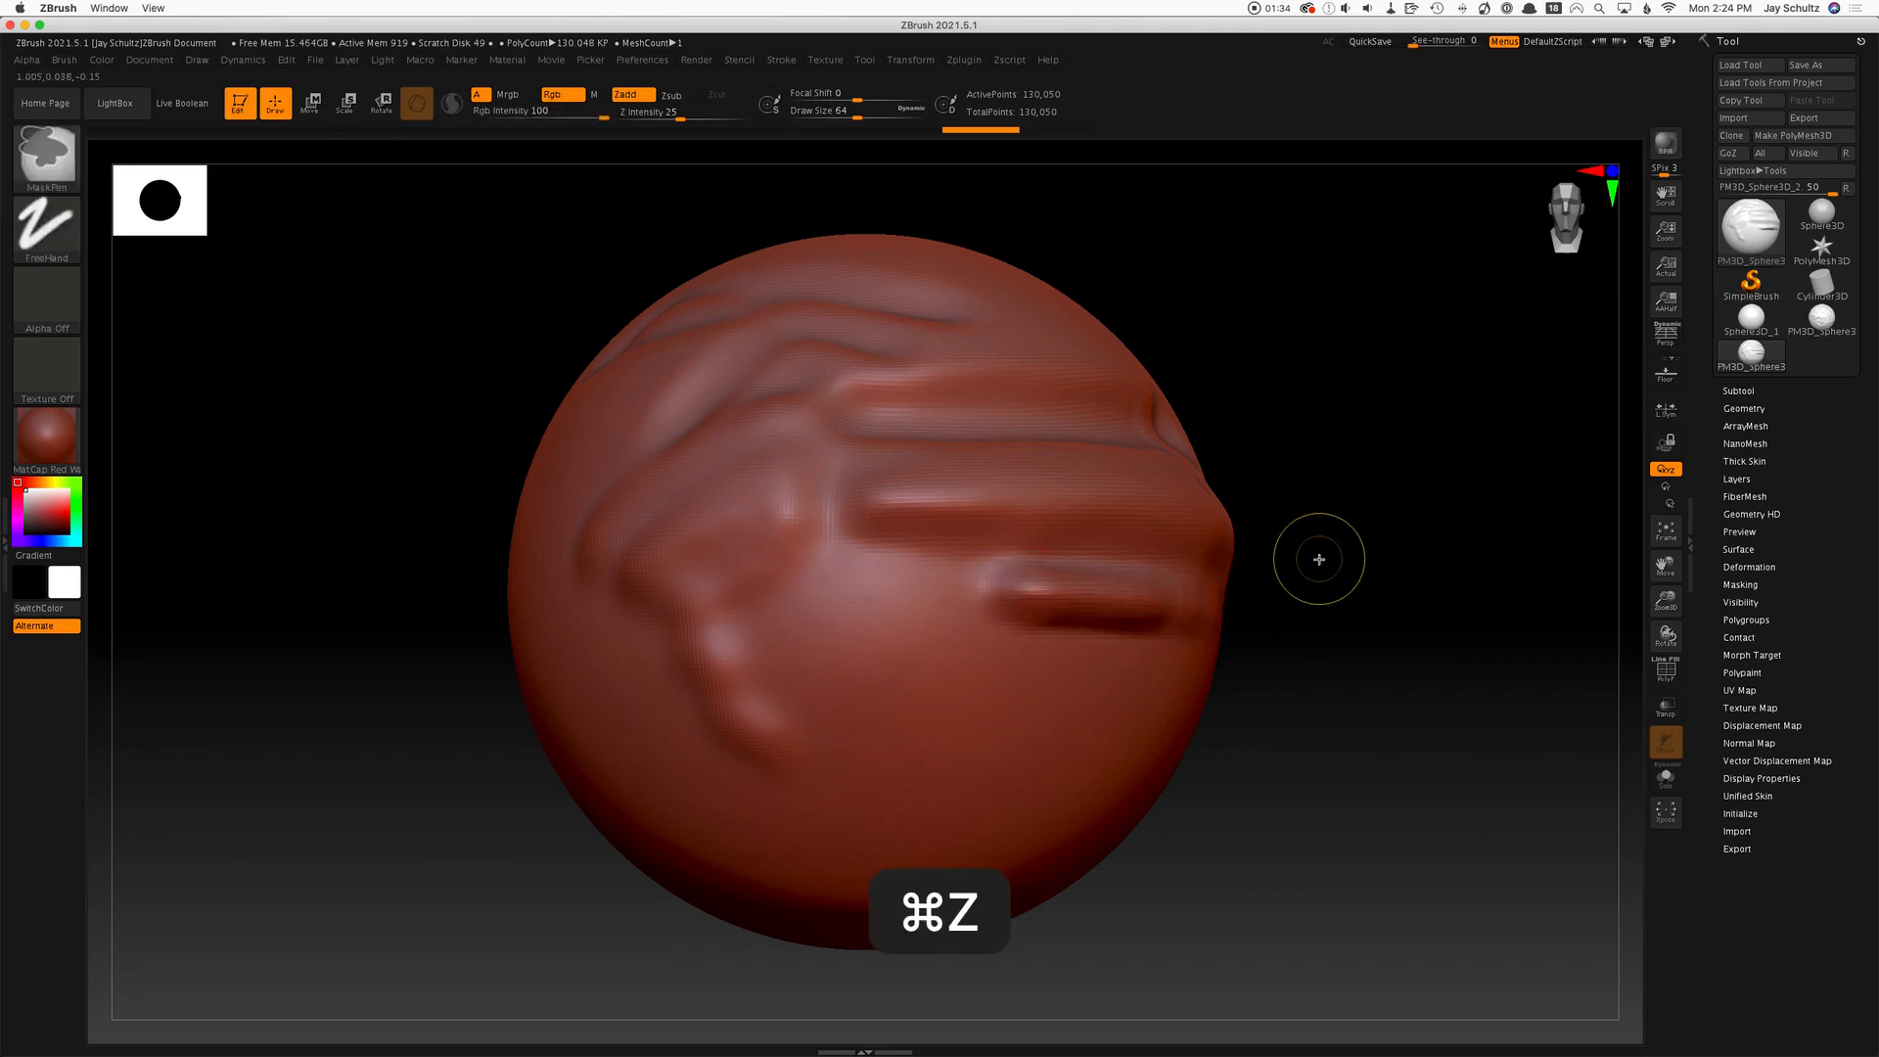
key(super+z)
key(super+z)
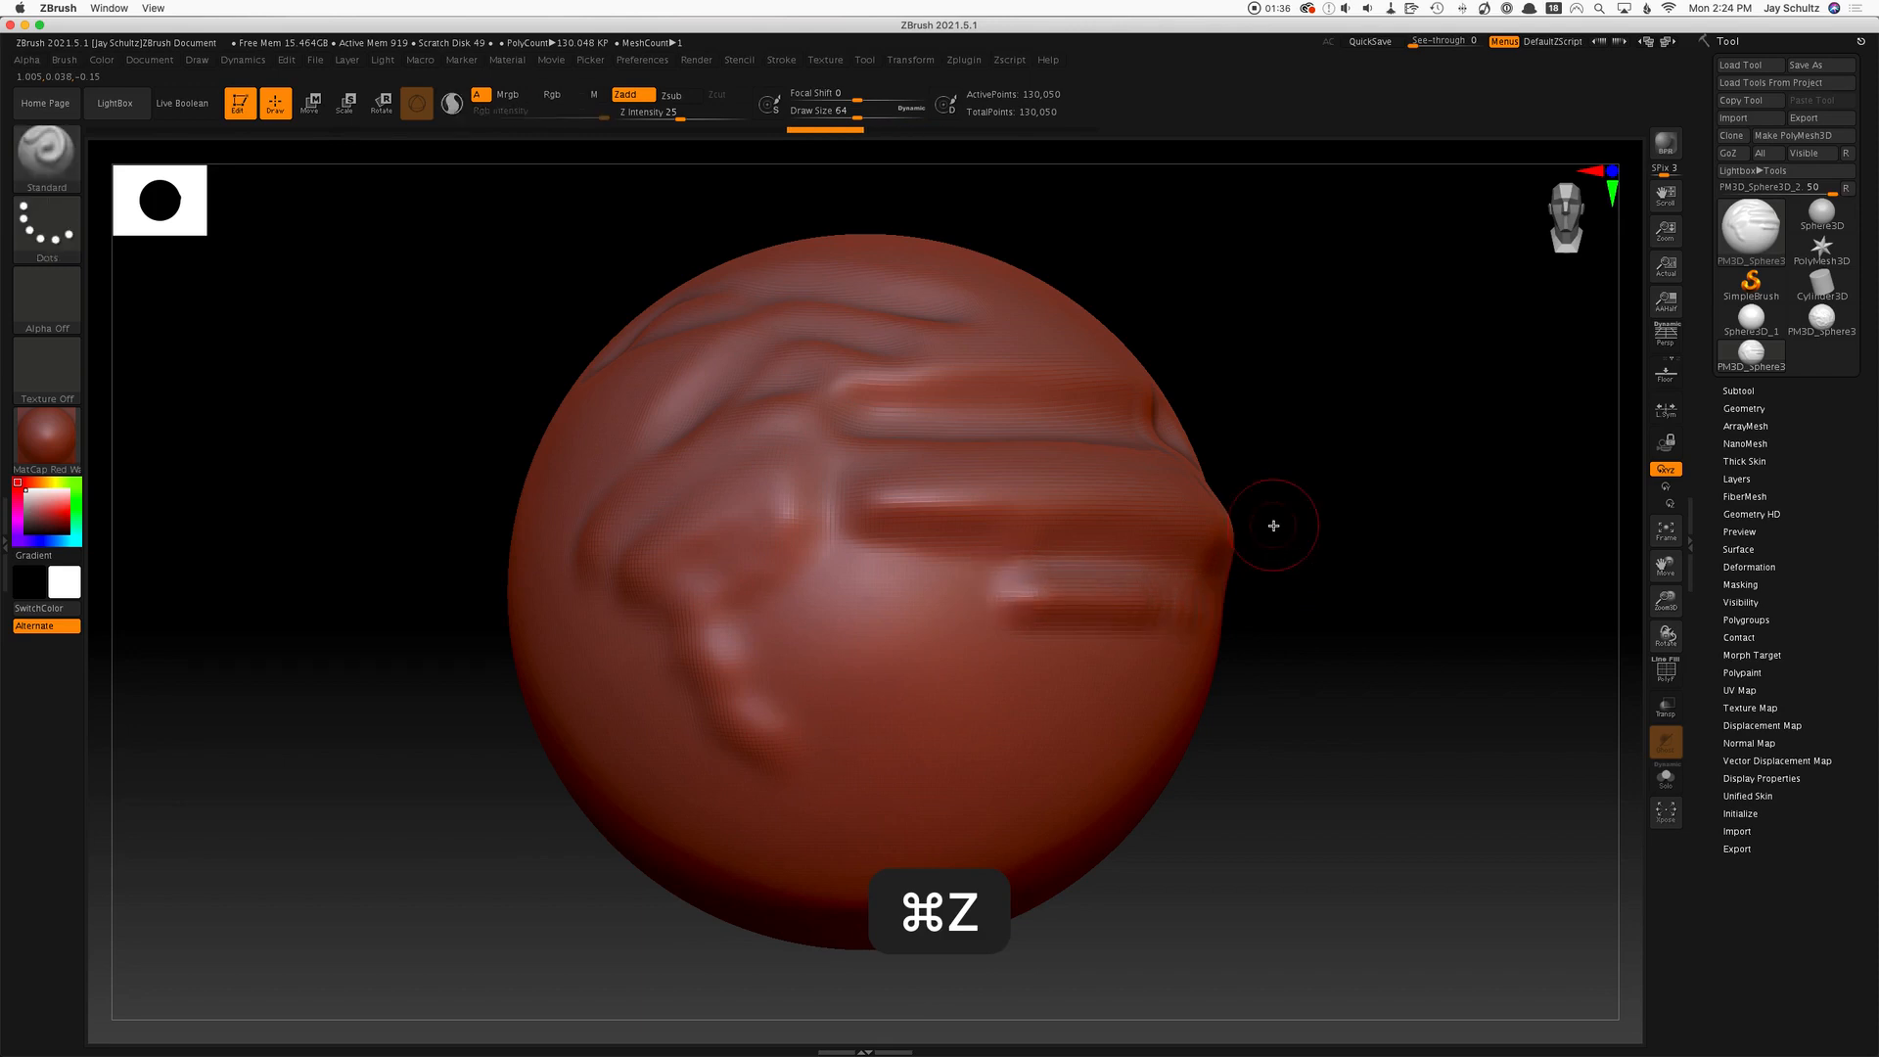
key(super+z)
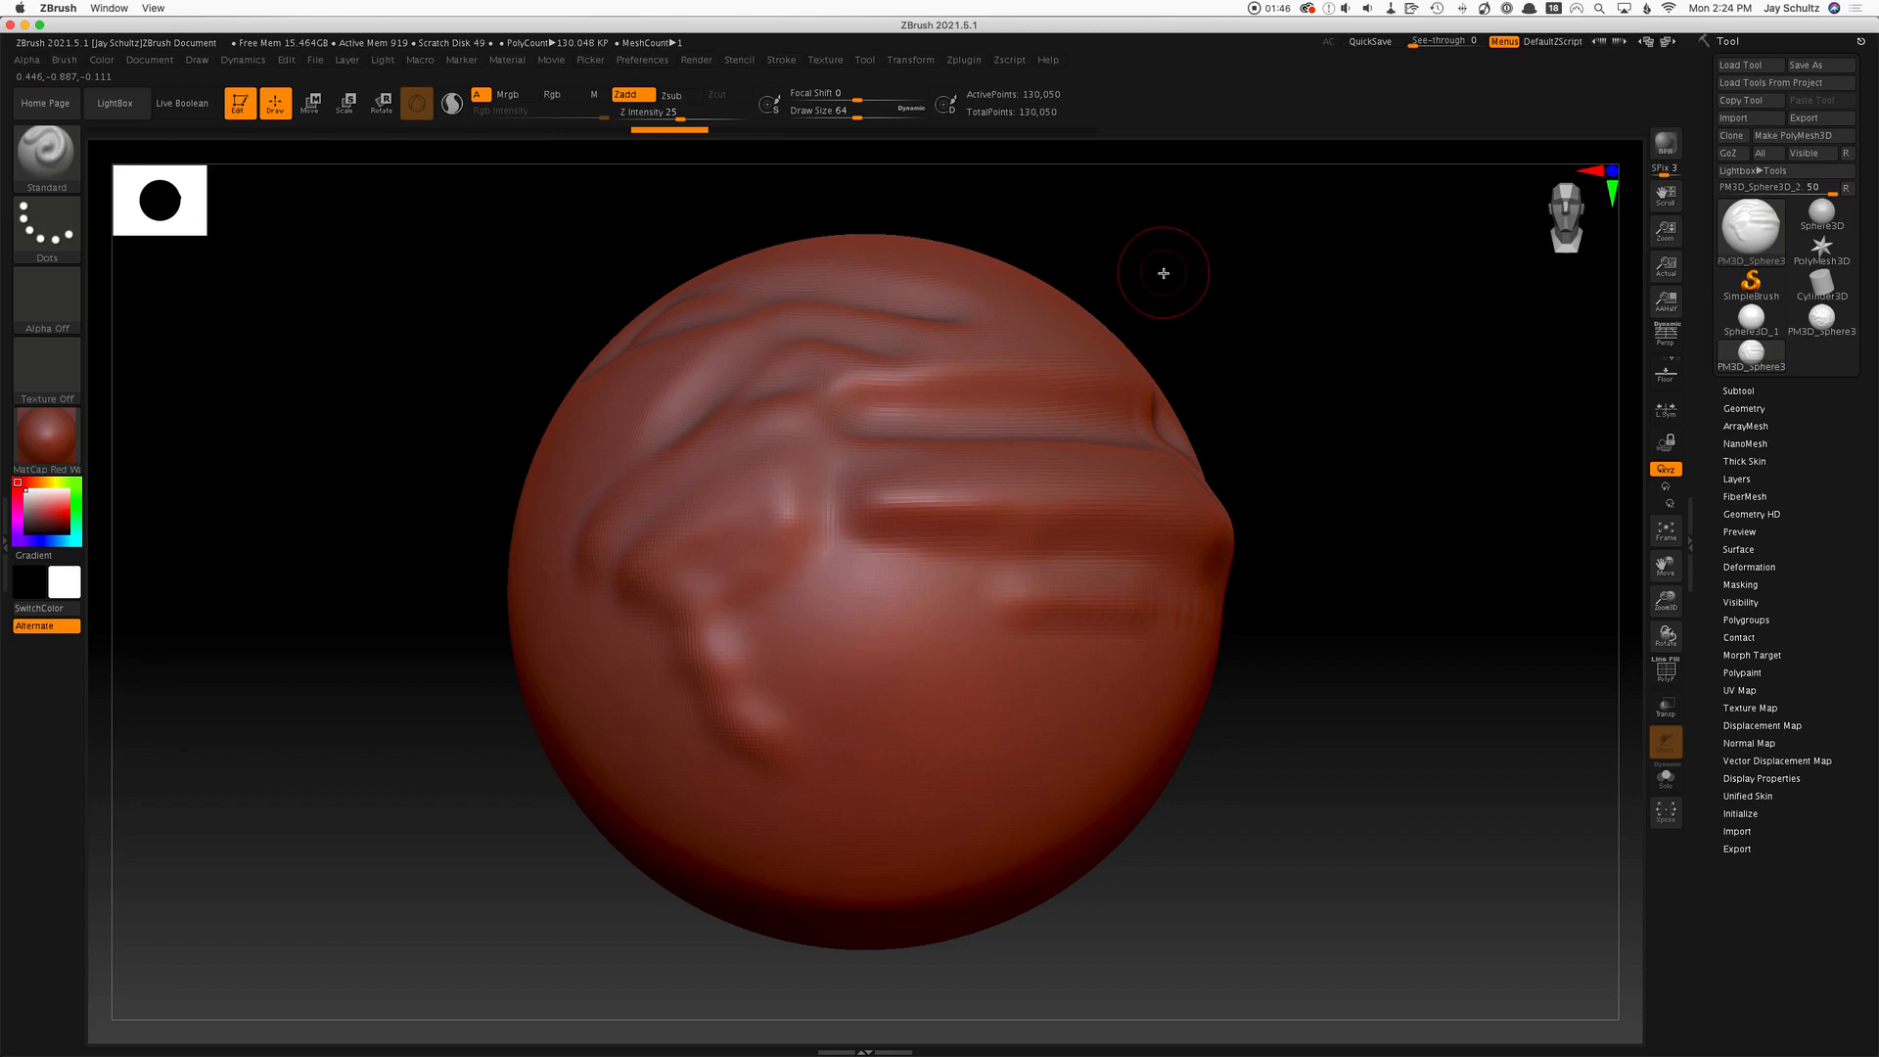
Enlarge the brush's Draw Size to about 192 and sculpt broad raised strokes on the sphere's lower front, below the short ridge.
key(s)
drag(1164, 273, 1199, 266)
drag(958, 717, 1139, 731)
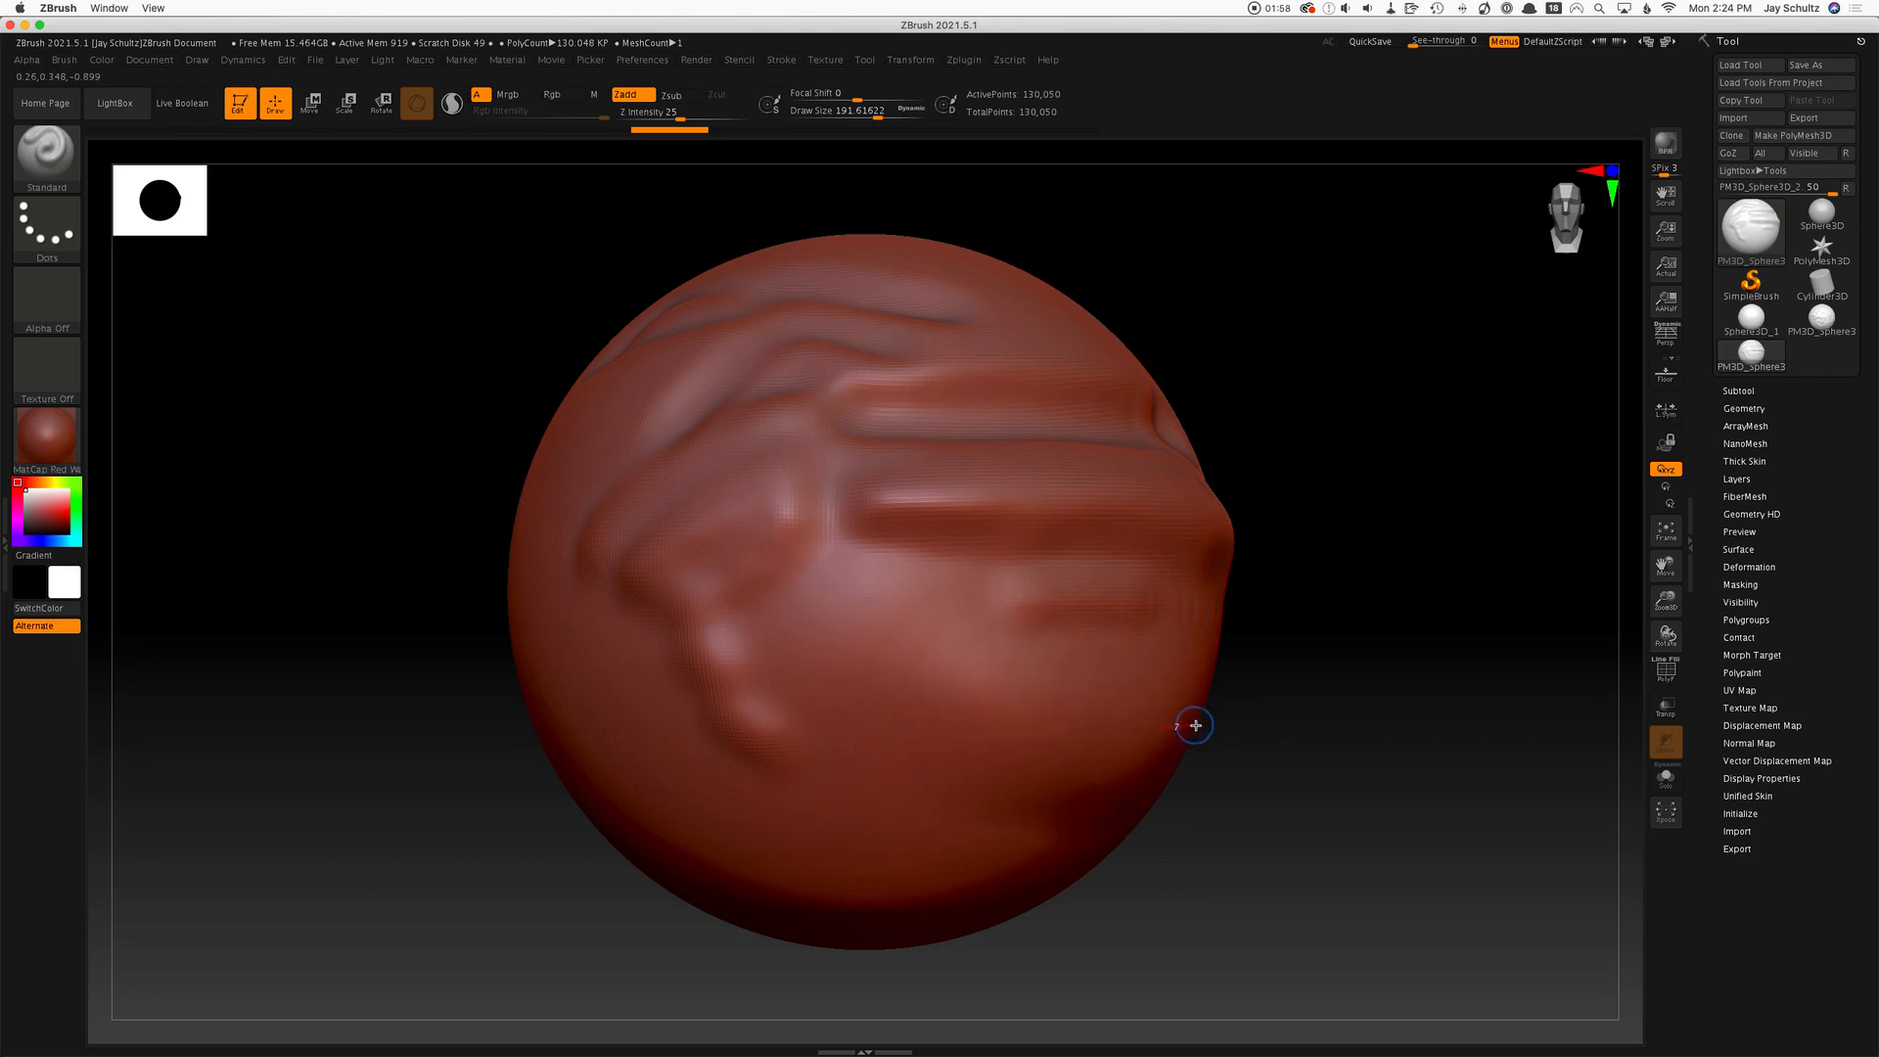
key(s)
drag(980, 718, 1125, 713)
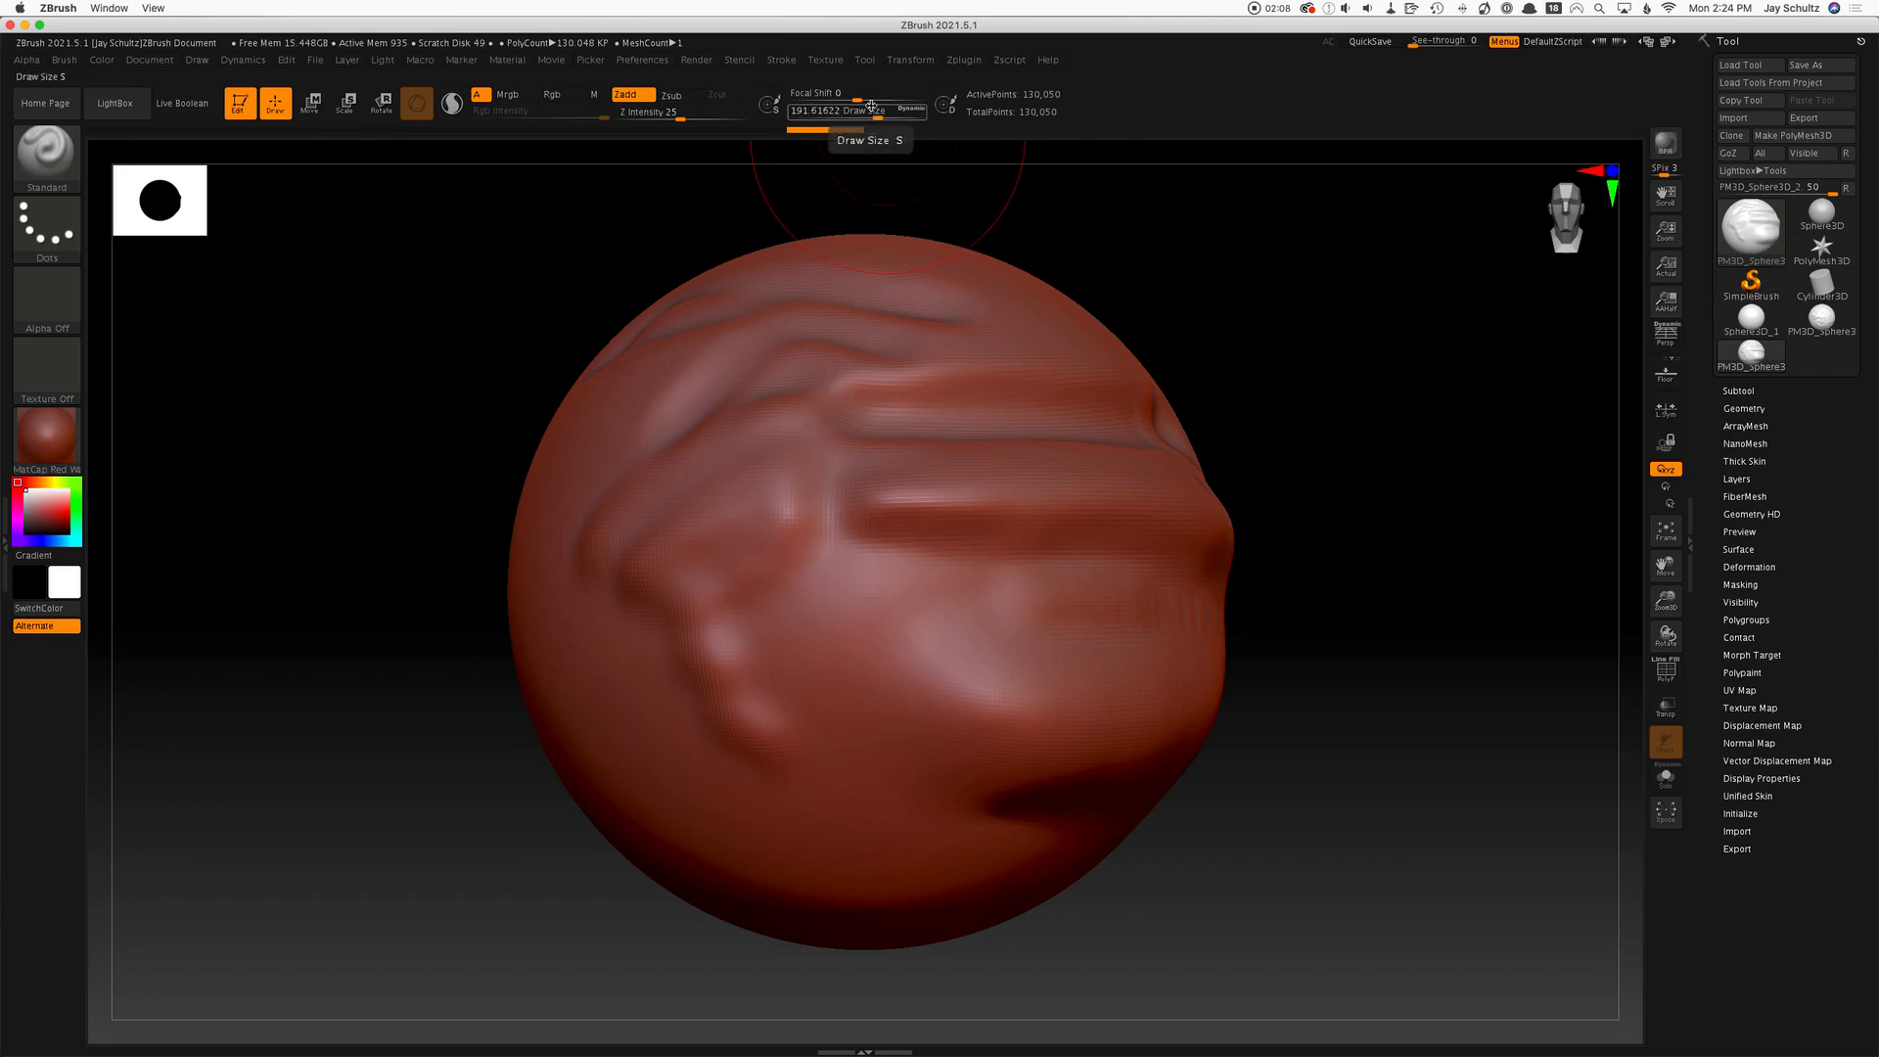
Try a stroke on the sphere's lower left with Focal Shift at -100, and undo it together with the last broad stroke.
drag(861, 96, 794, 106)
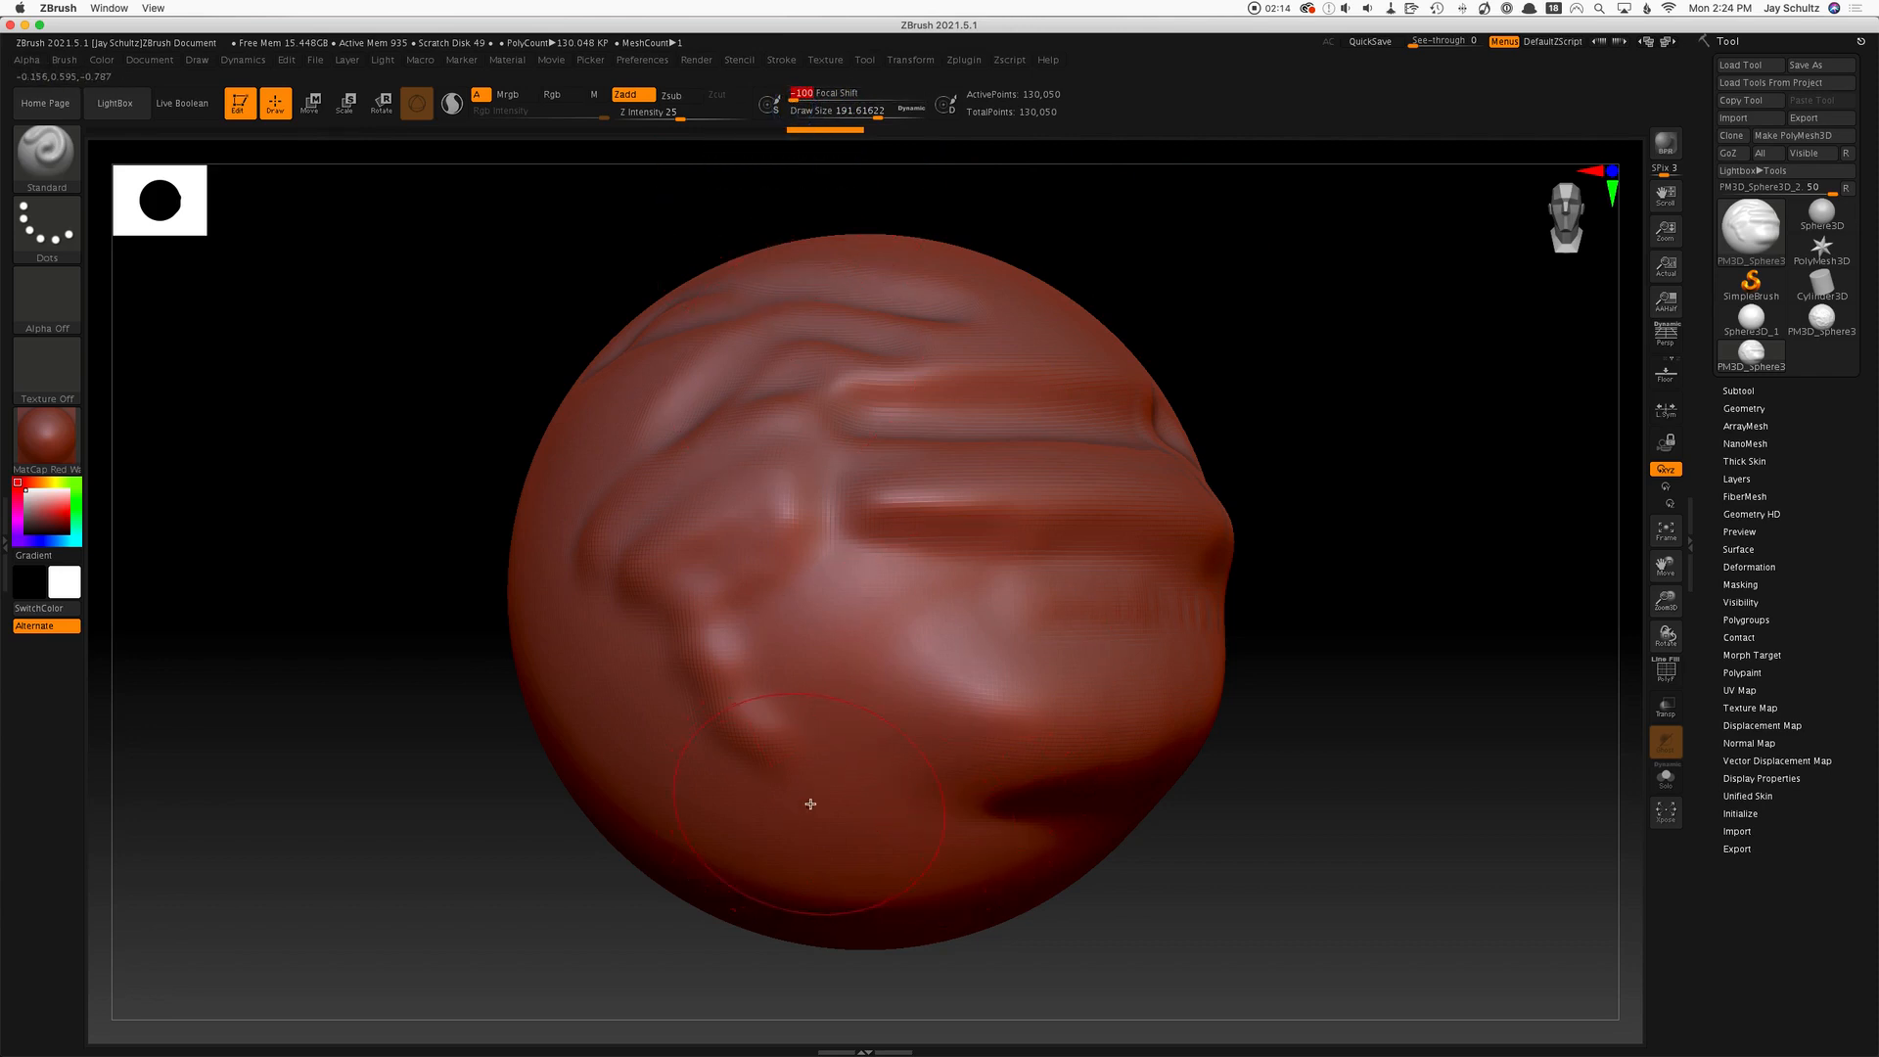
mouse_move(810, 803)
mouse_down()
mouse_move(1082, 814)
mouse_move(974, 805)
mouse_move(783, 734)
mouse_move(842, 783)
mouse_move(1076, 812)
mouse_move(975, 779)
mouse_move(724, 768)
mouse_up()
key(super+z)
key(super+z)
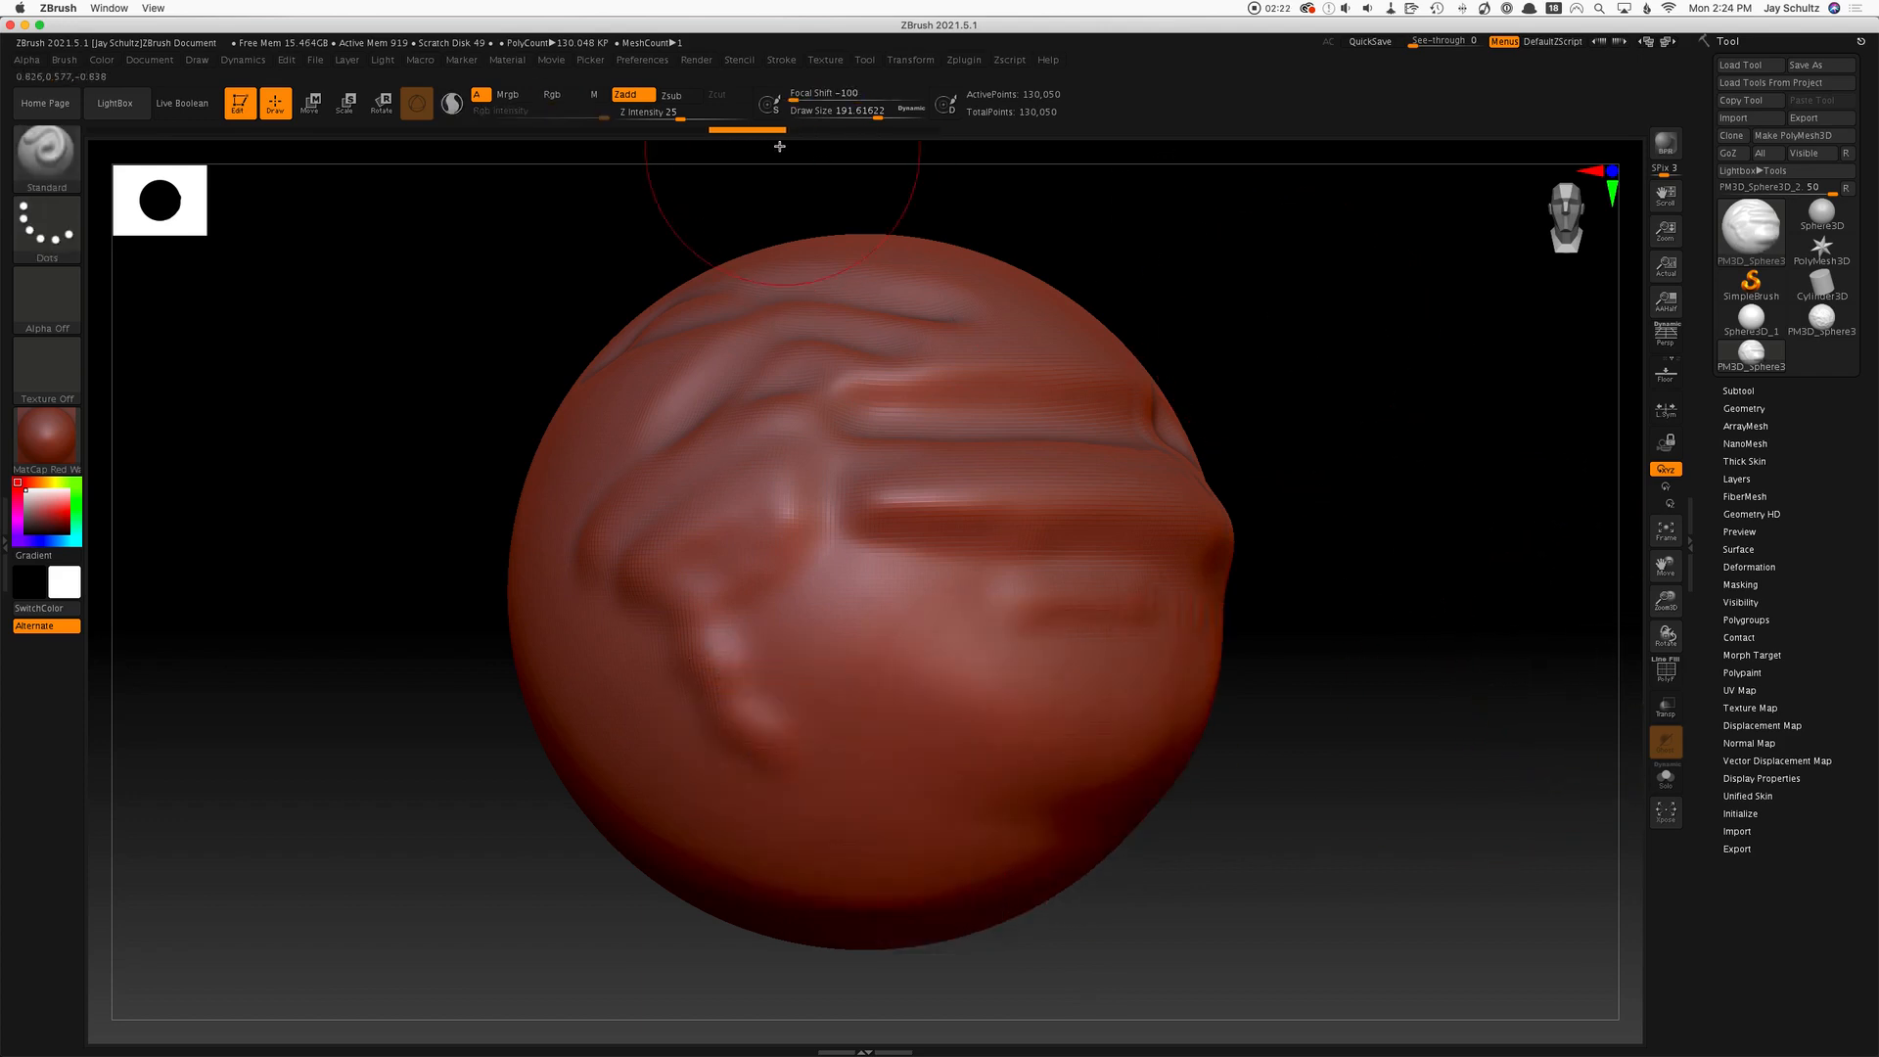
Sculpt strokes across the sphere's lower front with Focal Shift 57 and Draw Size about 82.5, and reset Focal Shift to 0.
mouse_move(791, 96)
mouse_down()
mouse_move(897, 110)
mouse_move(864, 117)
mouse_up()
click(859, 118)
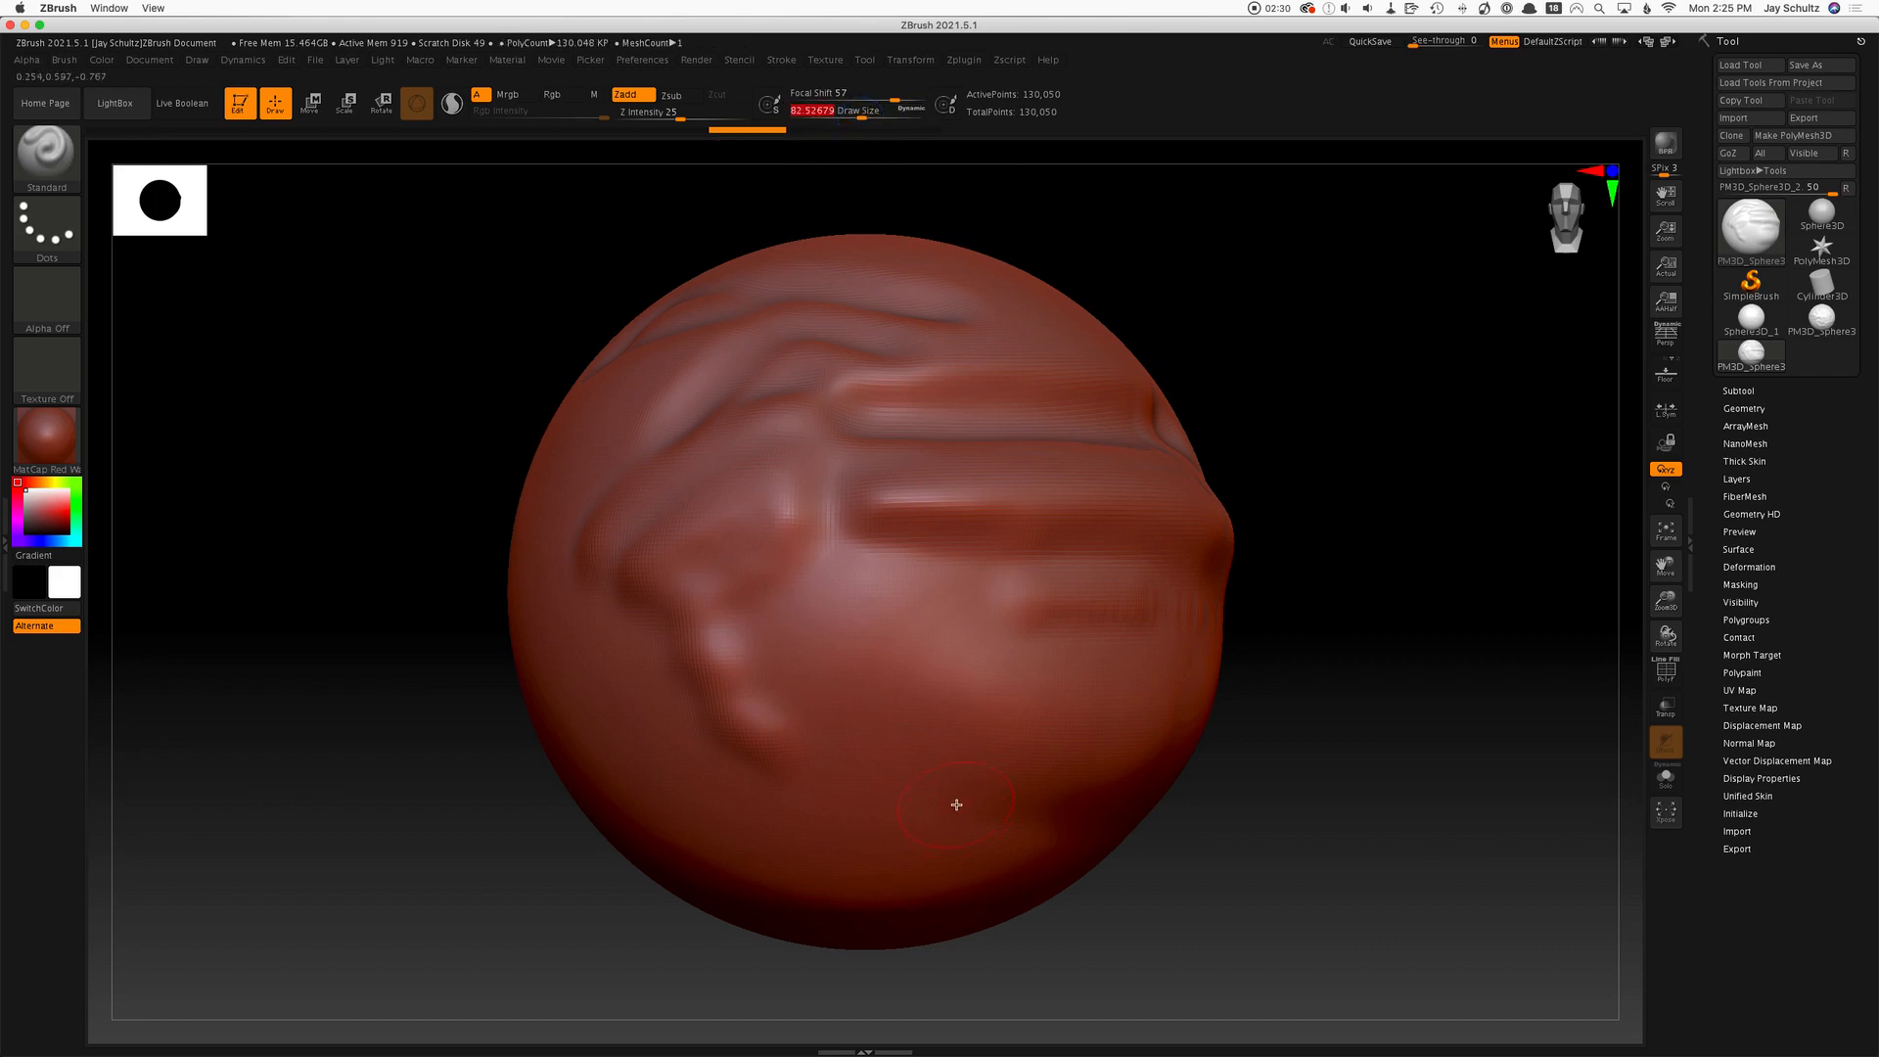
mouse_move(988, 685)
mouse_down()
mouse_move(755, 797)
mouse_move(1028, 809)
mouse_up()
drag(783, 874, 1024, 852)
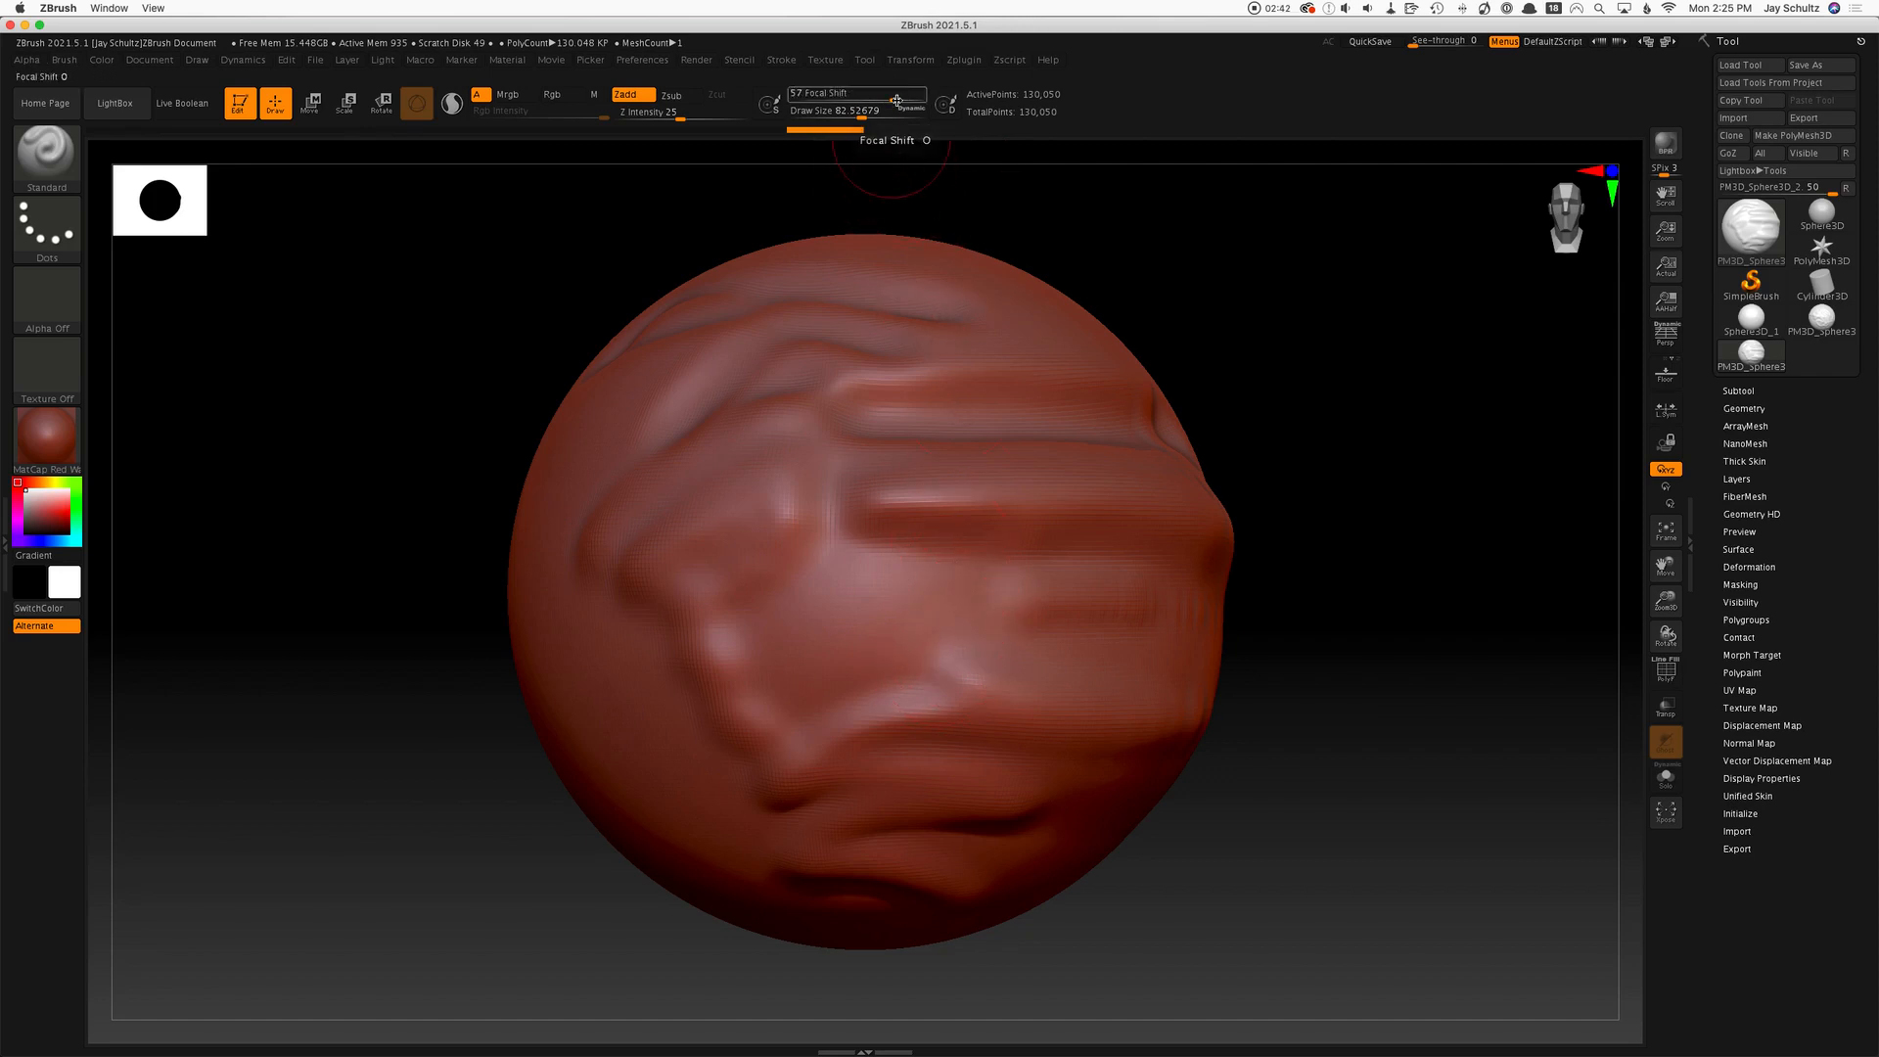
drag(896, 100, 863, 103)
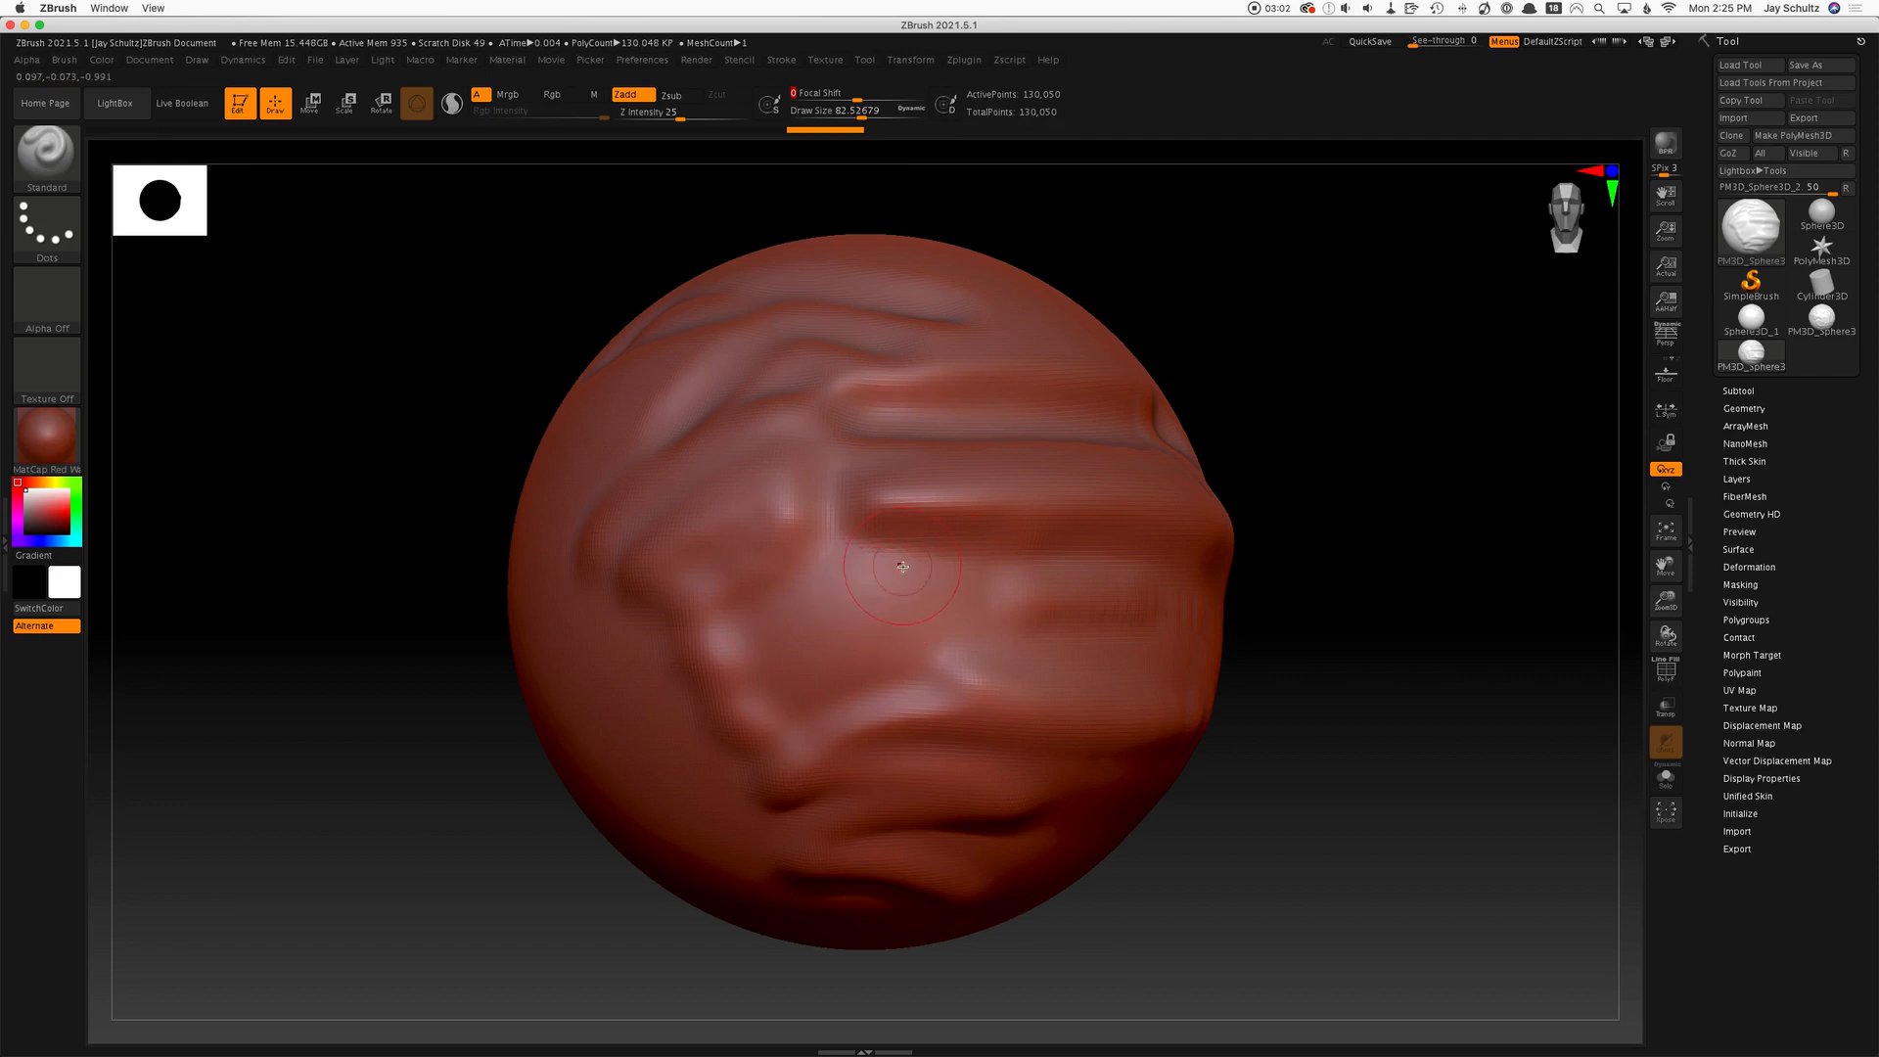
Turn on the PolyFrame wireframe display and examine the sculpted sphere's polygons up close.
ctrl+right_drag(1259, 386, 1458, 416)
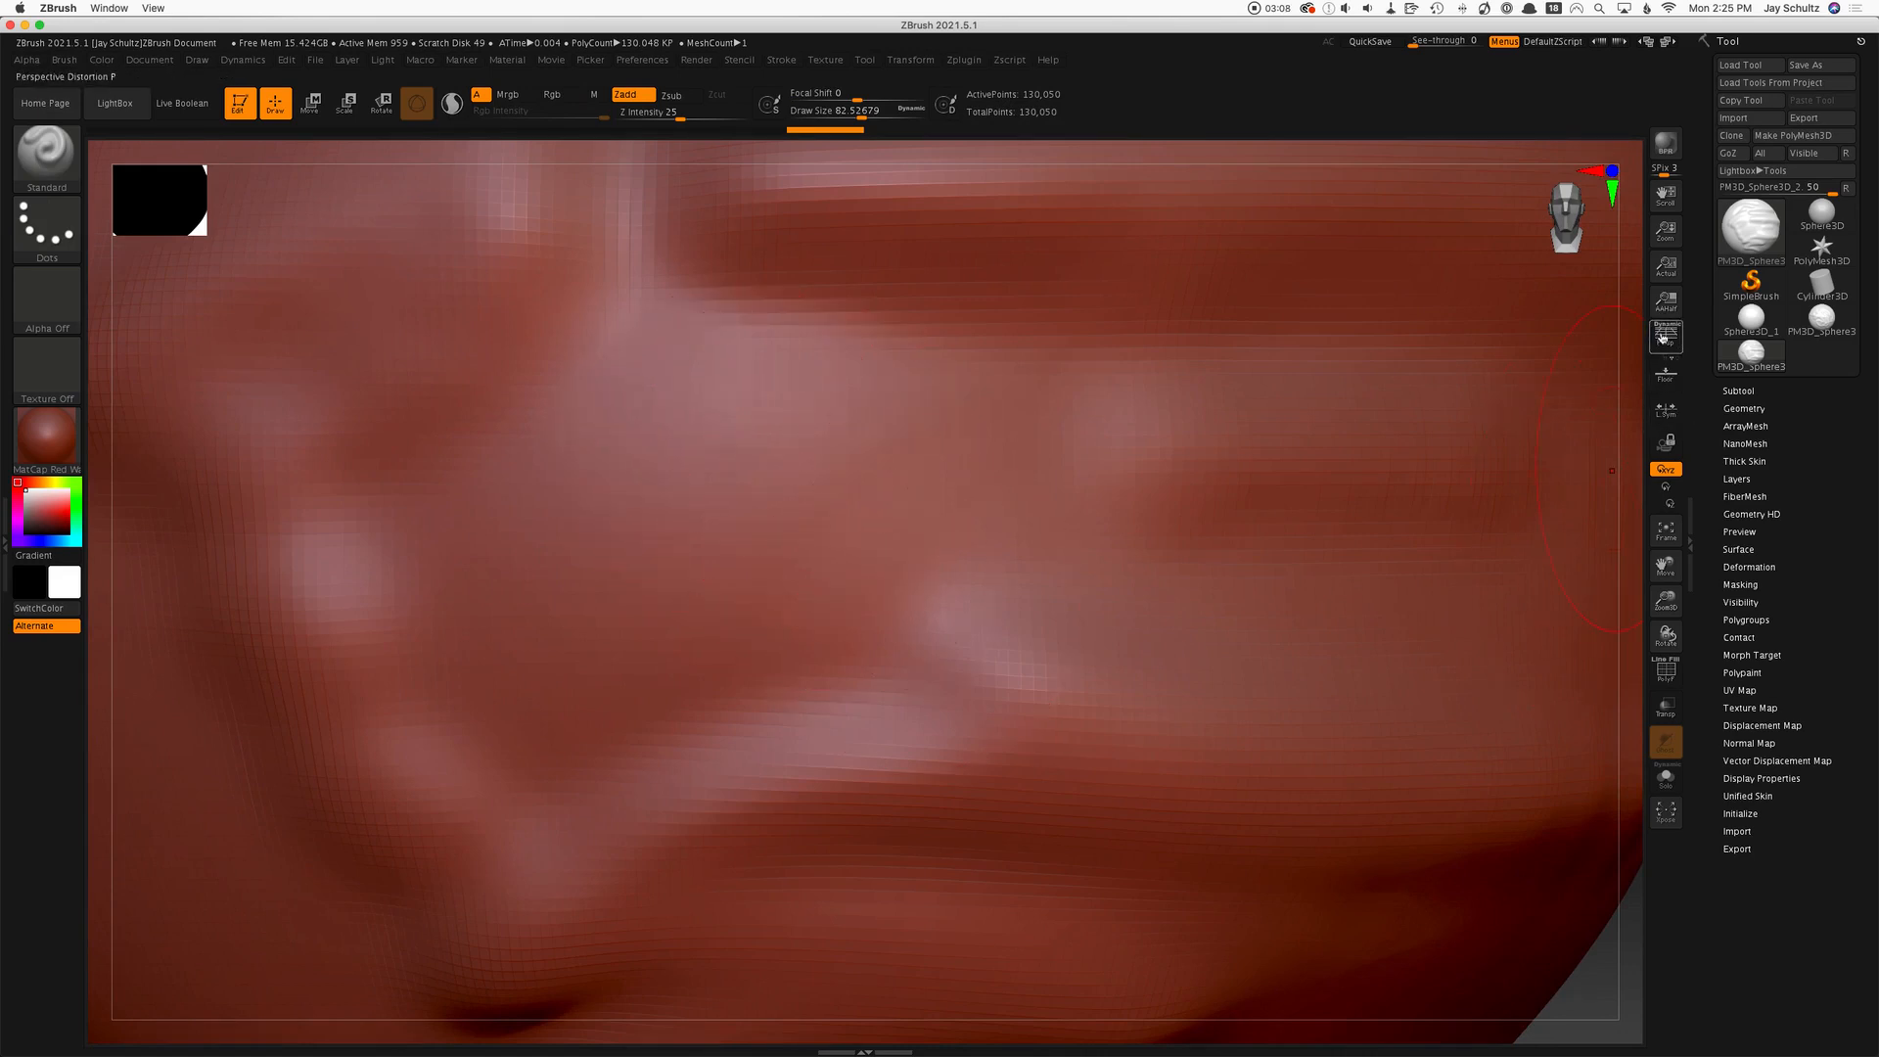
click(1665, 531)
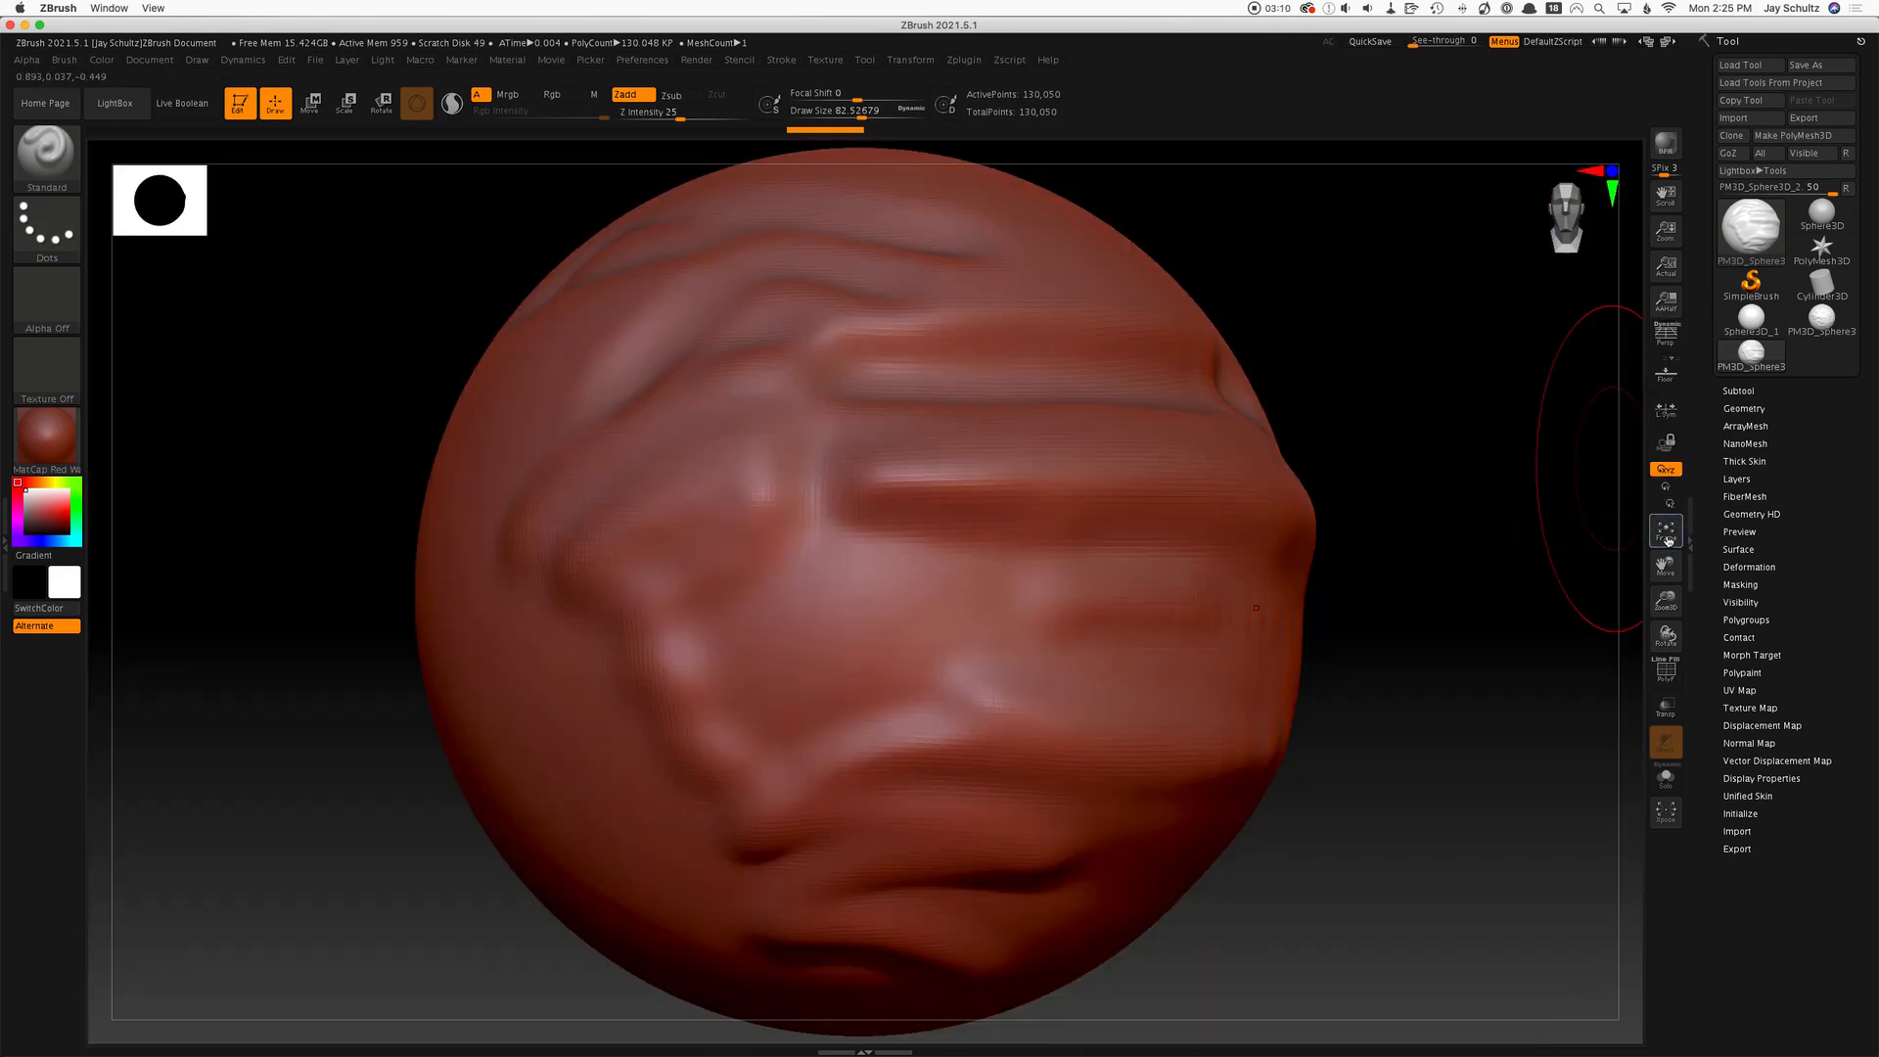
click(1665, 671)
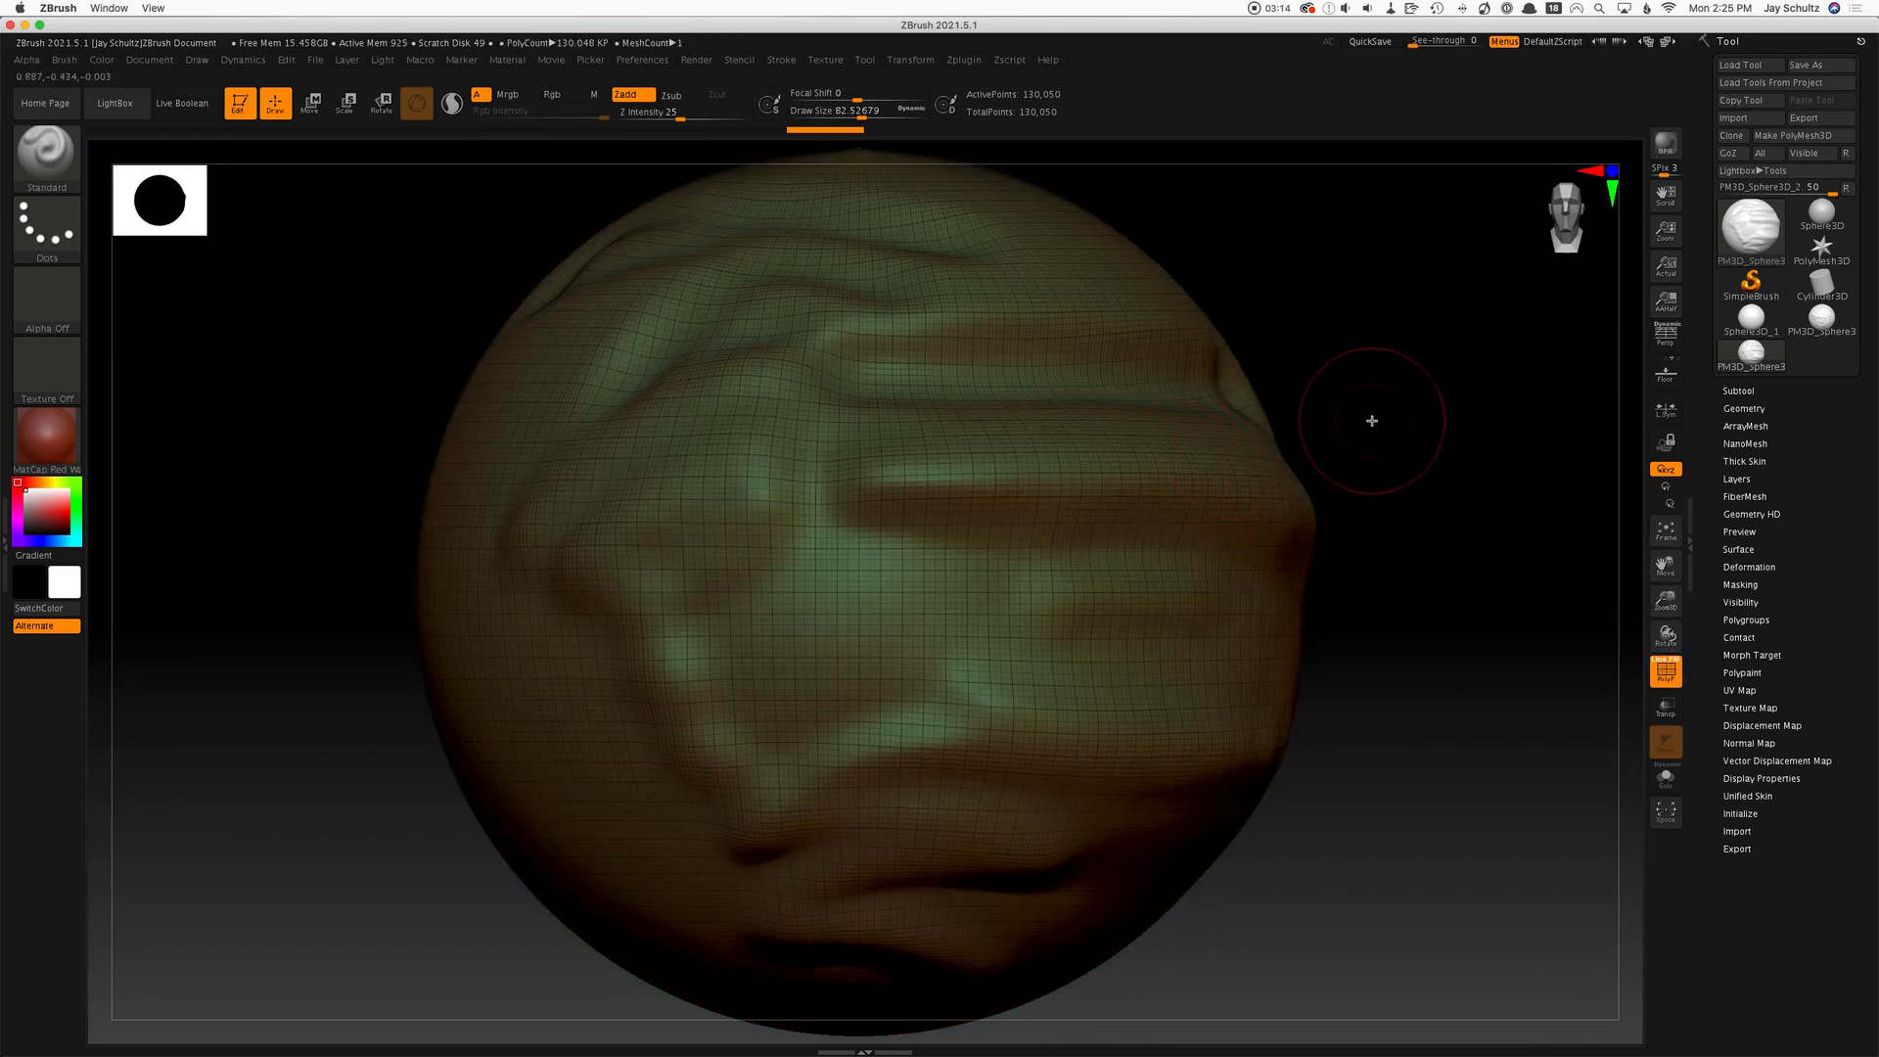
ctrl+right_drag(1371, 416, 1535, 425)
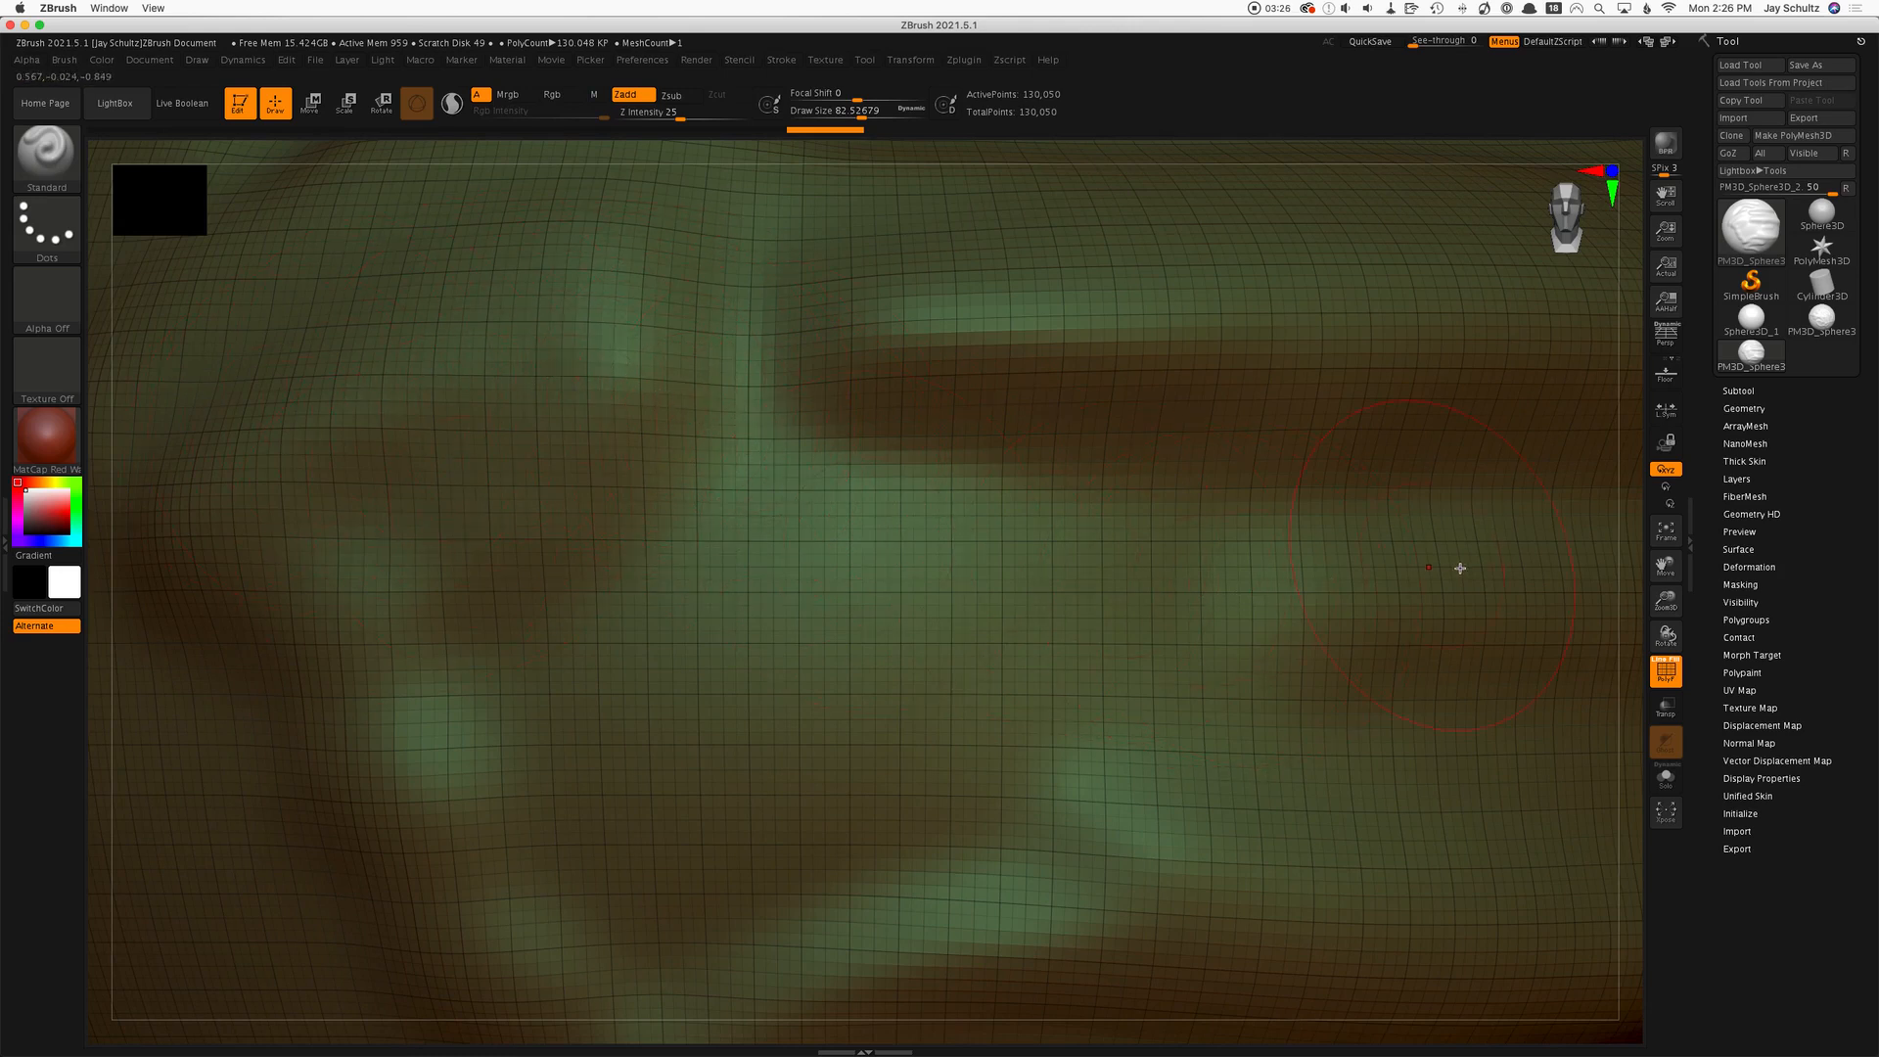
ctrl+right_drag(1620, 269, 1401, 297)
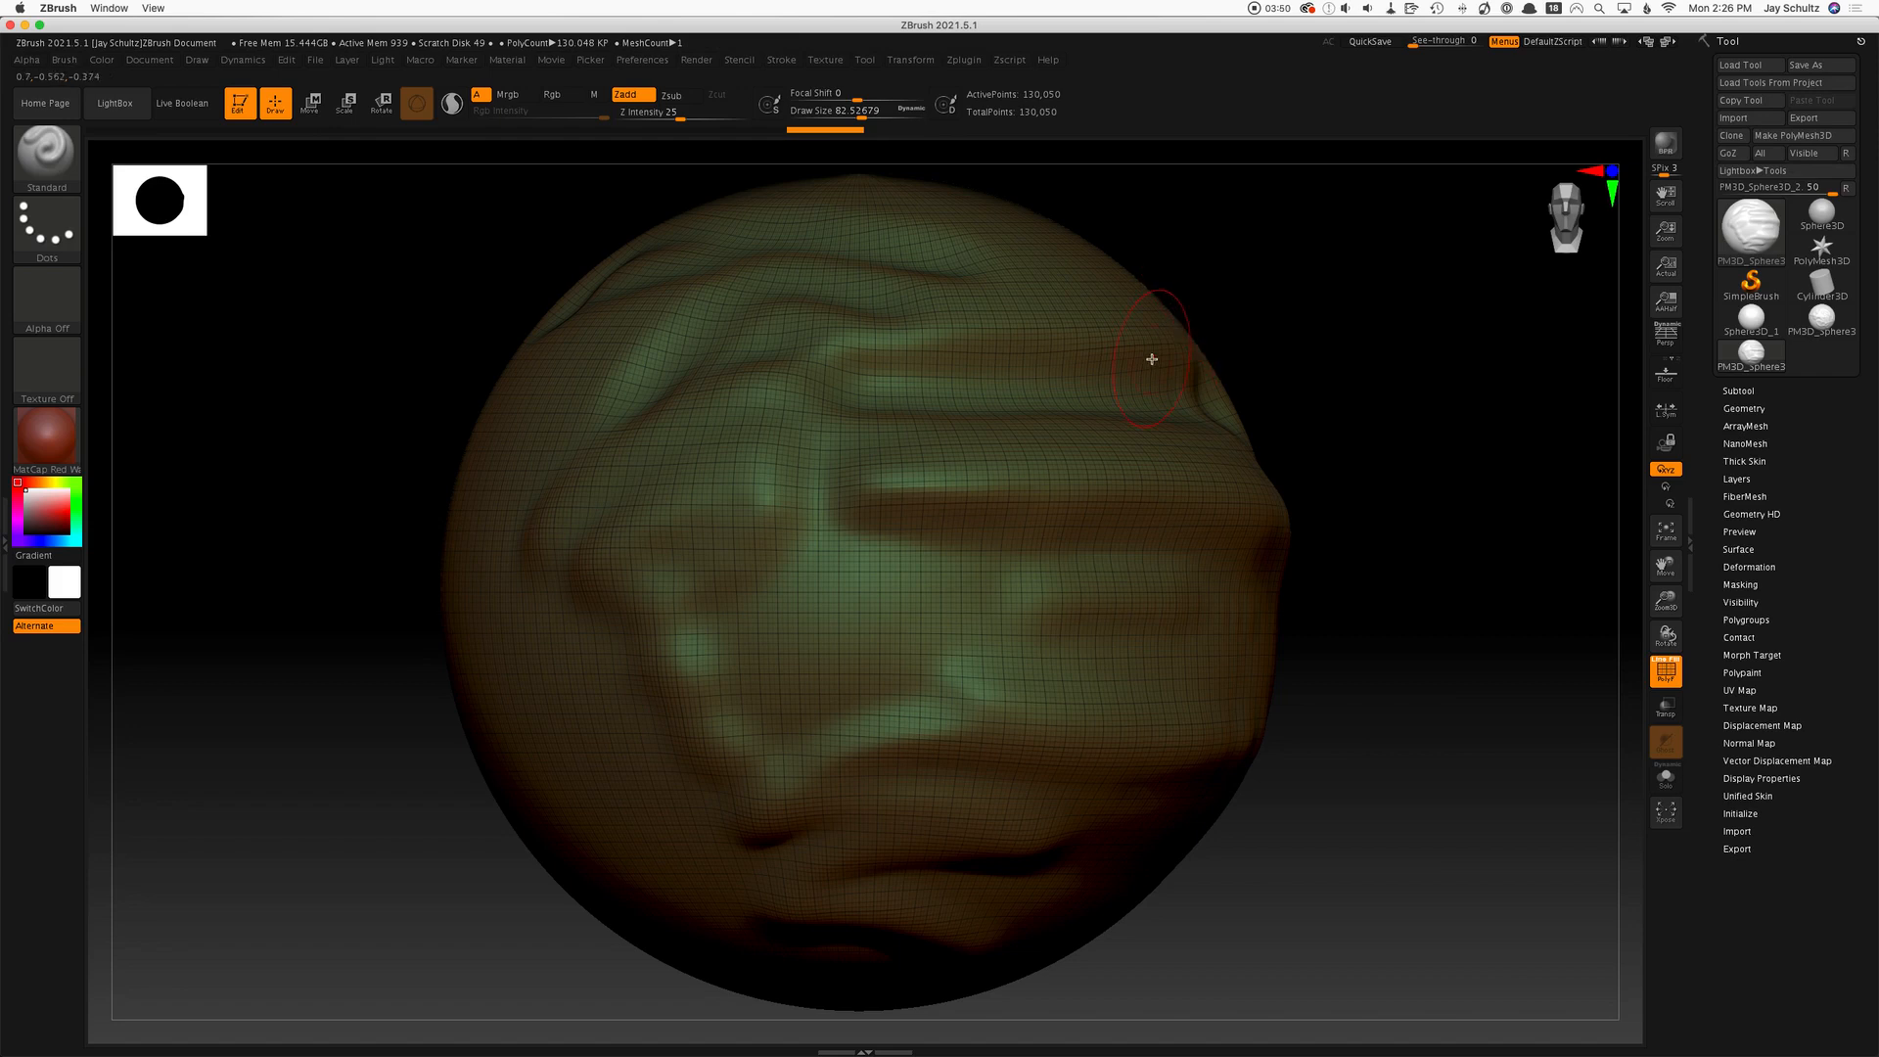
mouse_move(1367, 415)
mouse_down()
mouse_move(1329, 423)
mouse_move(1221, 365)
mouse_move(1308, 431)
mouse_move(1373, 393)
mouse_move(1376, 428)
mouse_up()
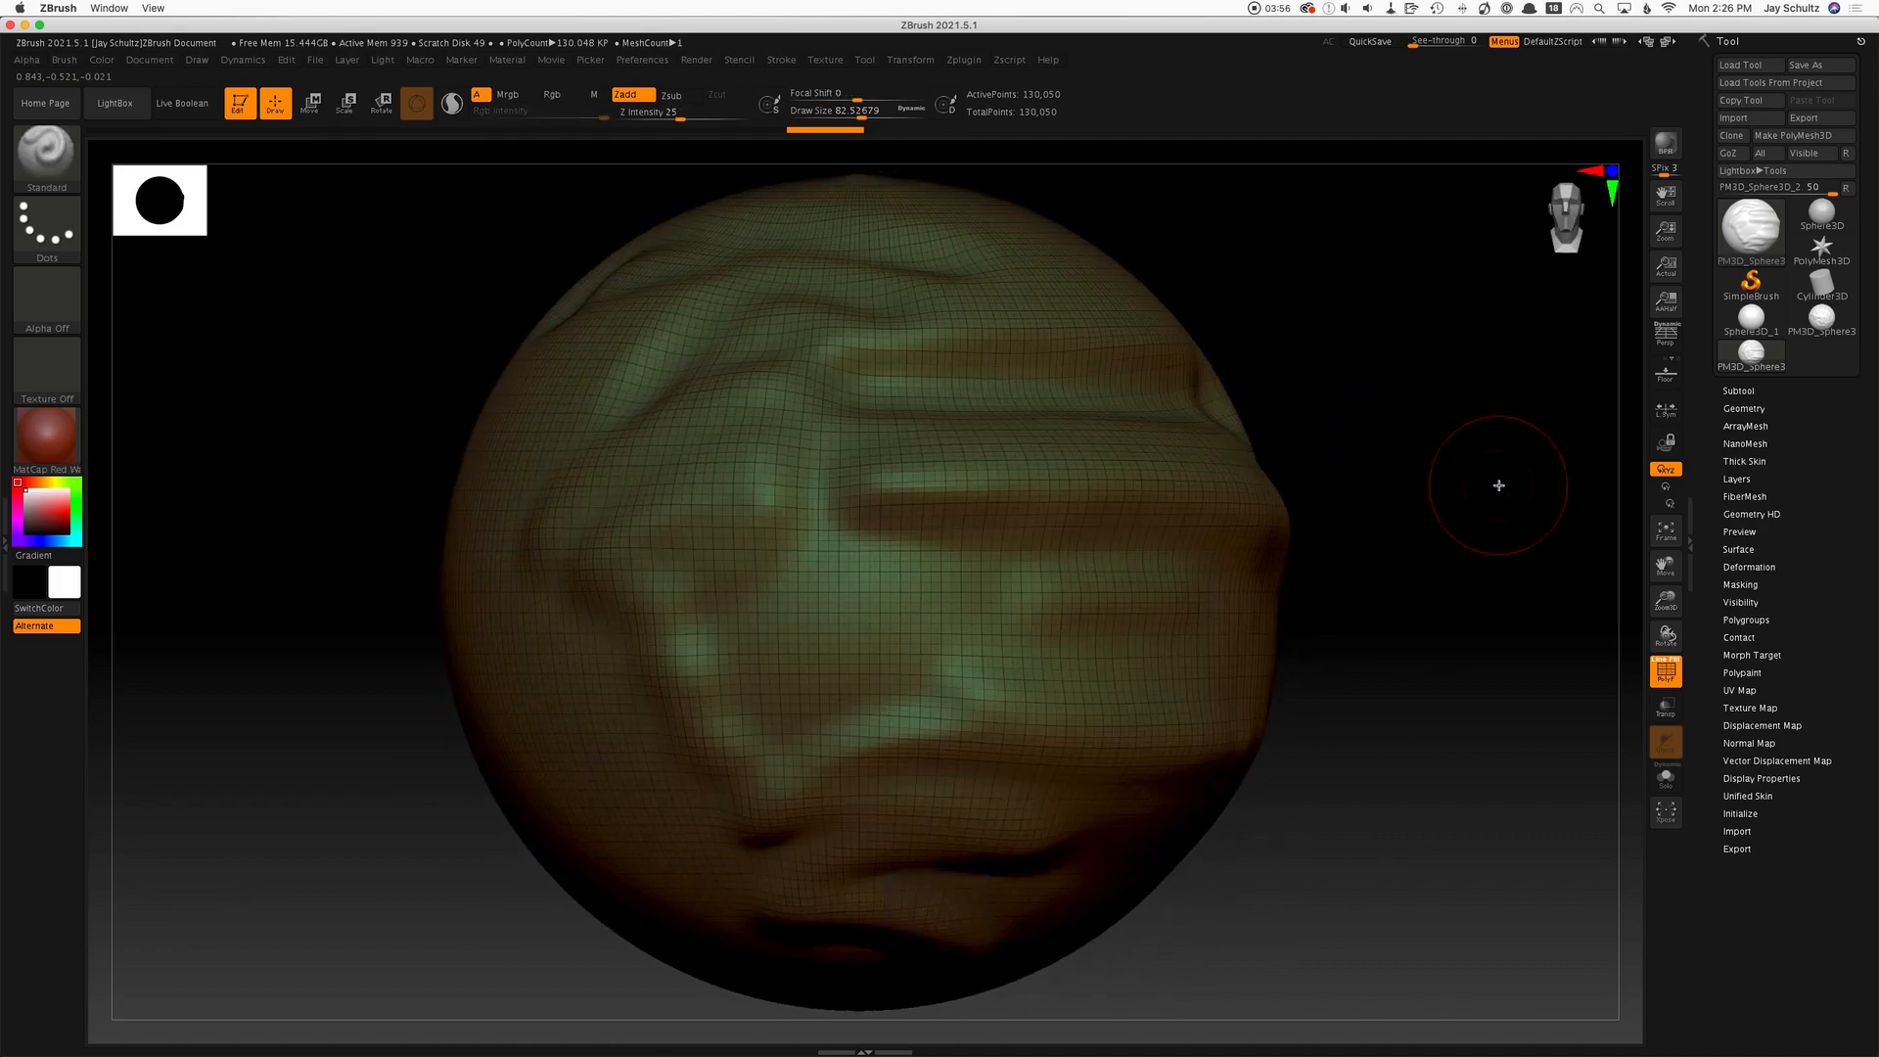